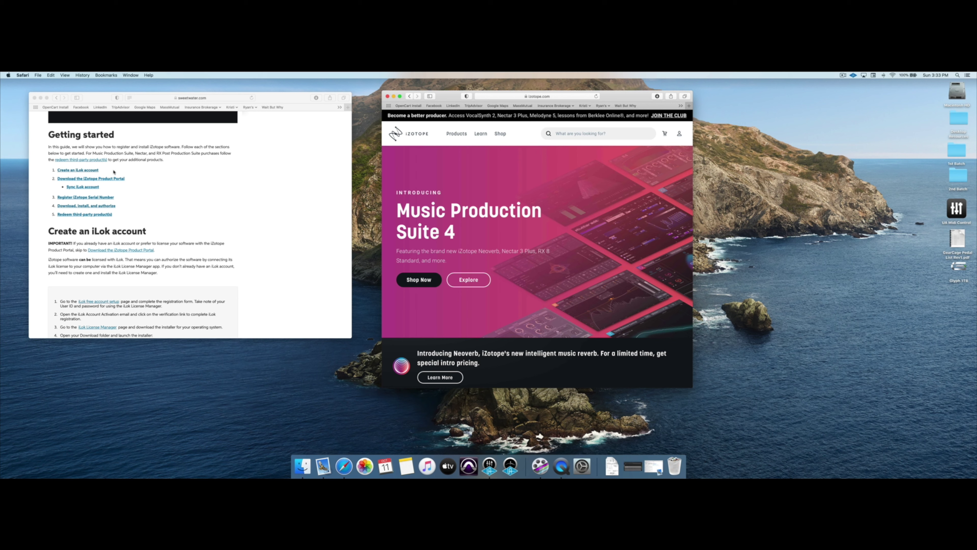
# Open the iZotope products overview page and display its full web address.
pyautogui.click(455, 133)
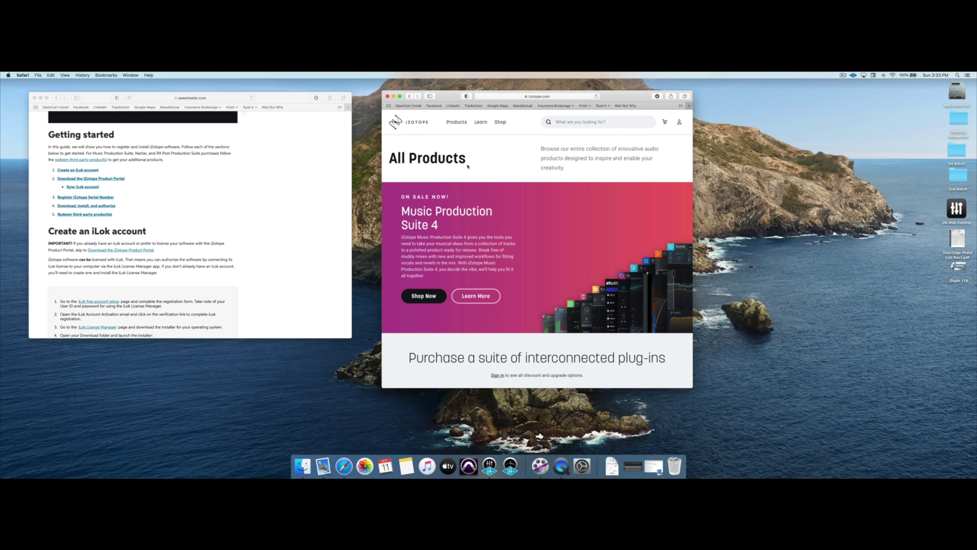
pyautogui.click(545, 97)
pyautogui.click(564, 85)
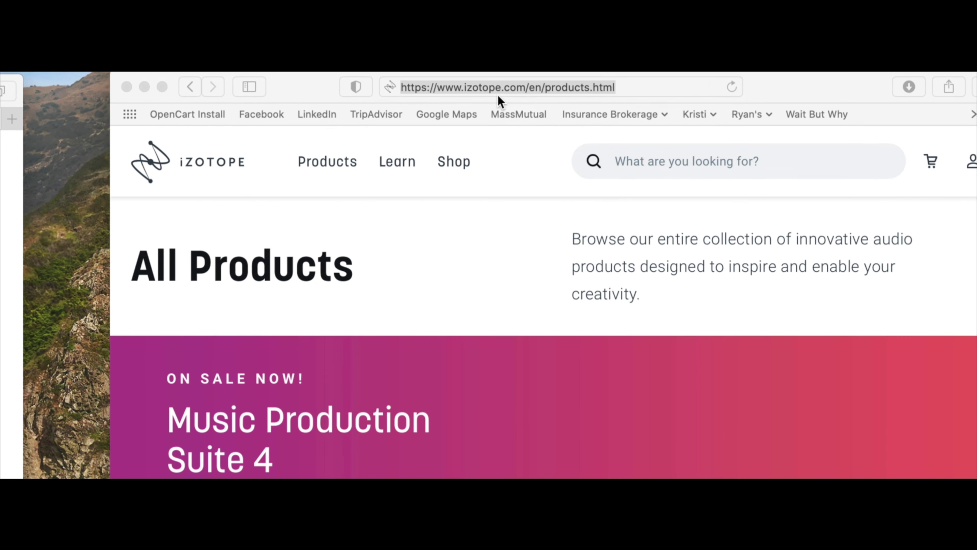
pyautogui.click(521, 109)
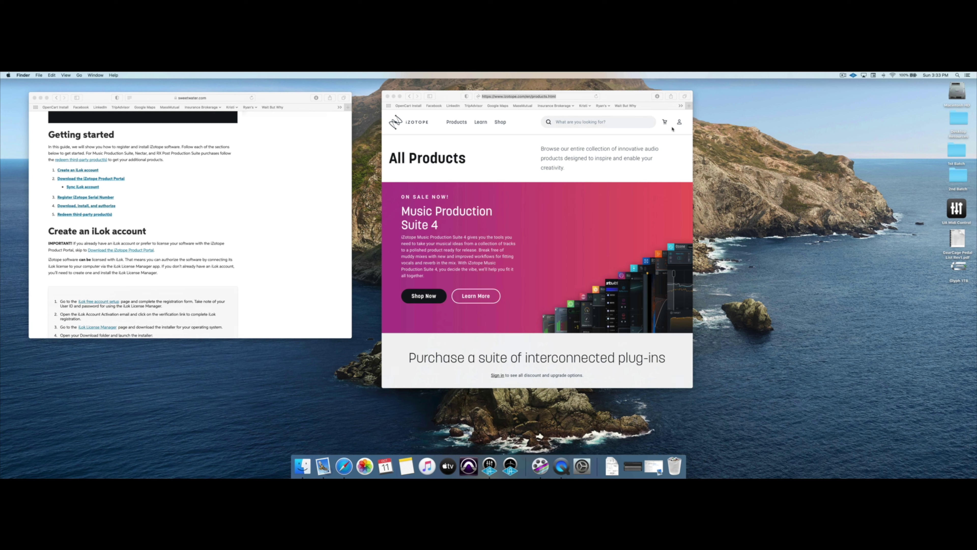
# Sign in to the iZotope account with the account e-mail address and password.
pyautogui.click(679, 122)
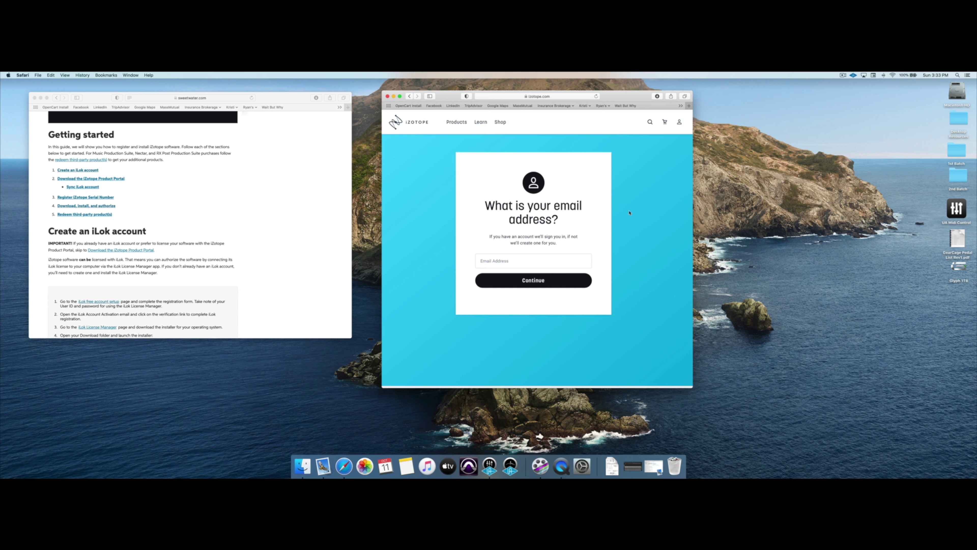
pyautogui.click(560, 263)
pyautogui.write('...')
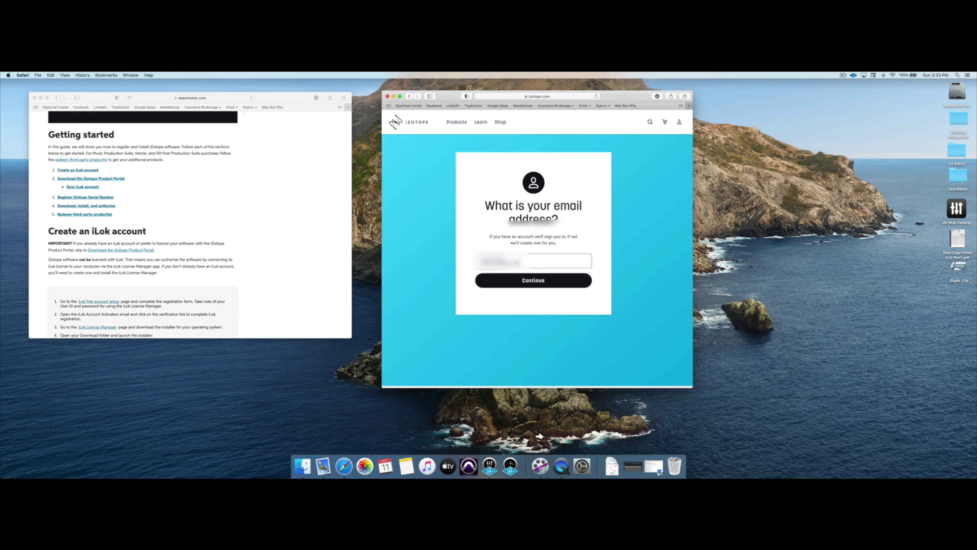
pyautogui.press('Return')
pyautogui.click(576, 169)
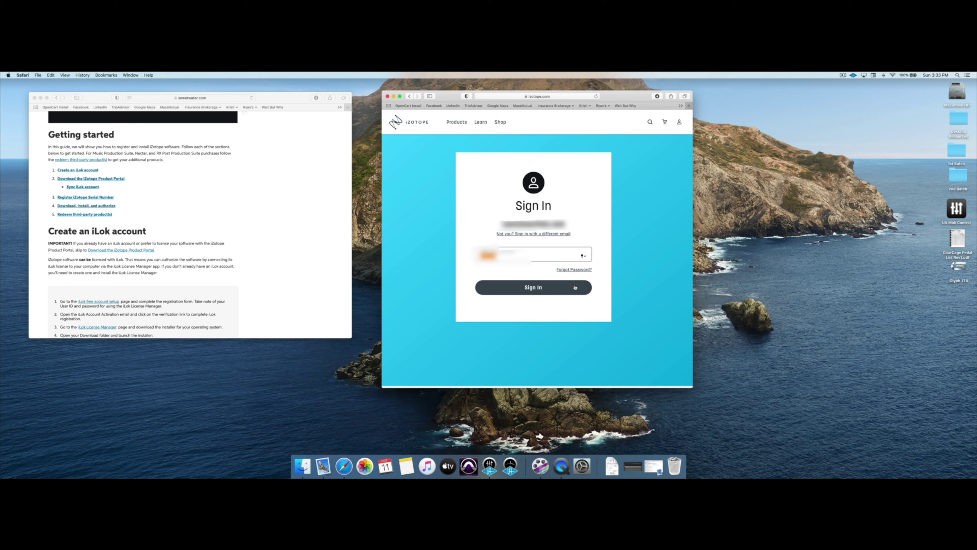
pyautogui.click(641, 276)
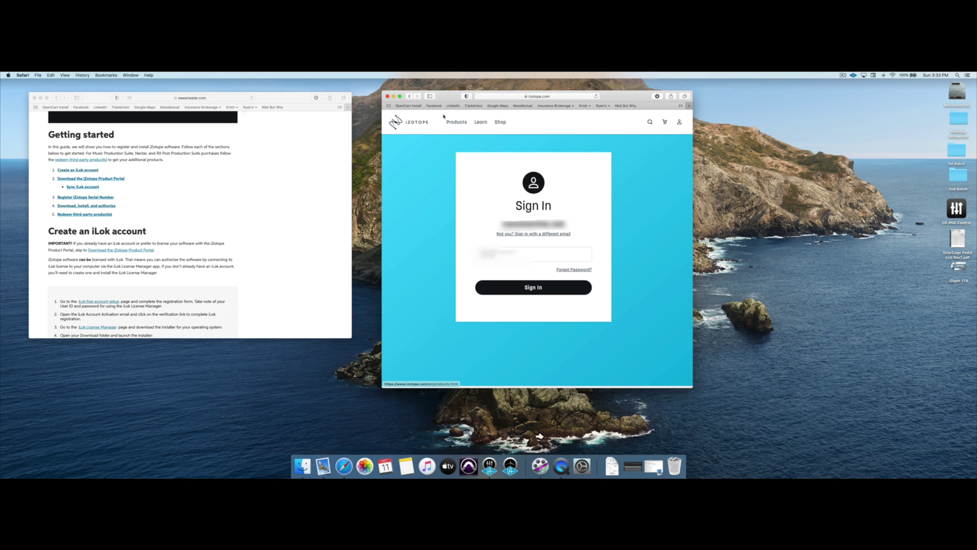
pyautogui.click(561, 288)
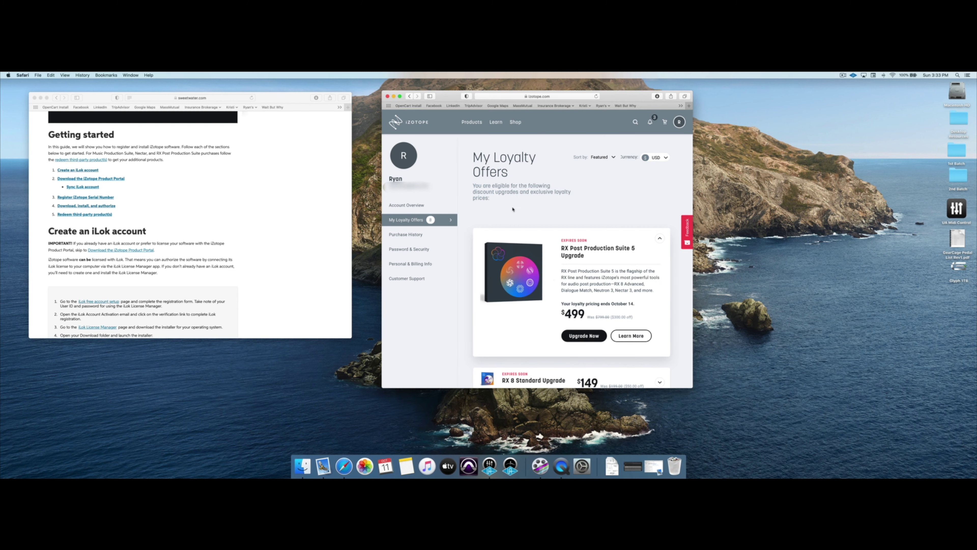
# Look through the upgrade and discount offers on the My Loyalty Offers page.
pyautogui.scroll(-1, 529, 211)
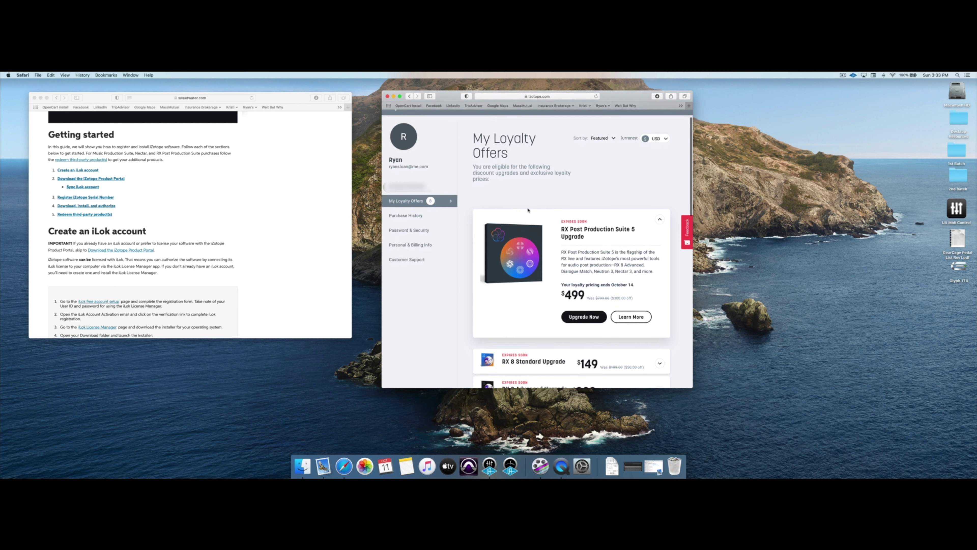
pyautogui.scroll(2, 528, 210)
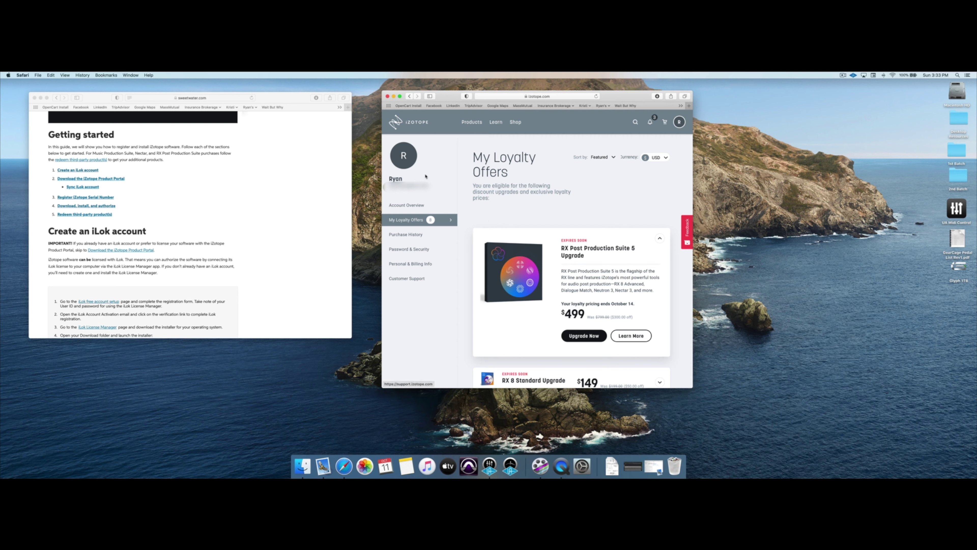
pyautogui.scroll(-3, 596, 189)
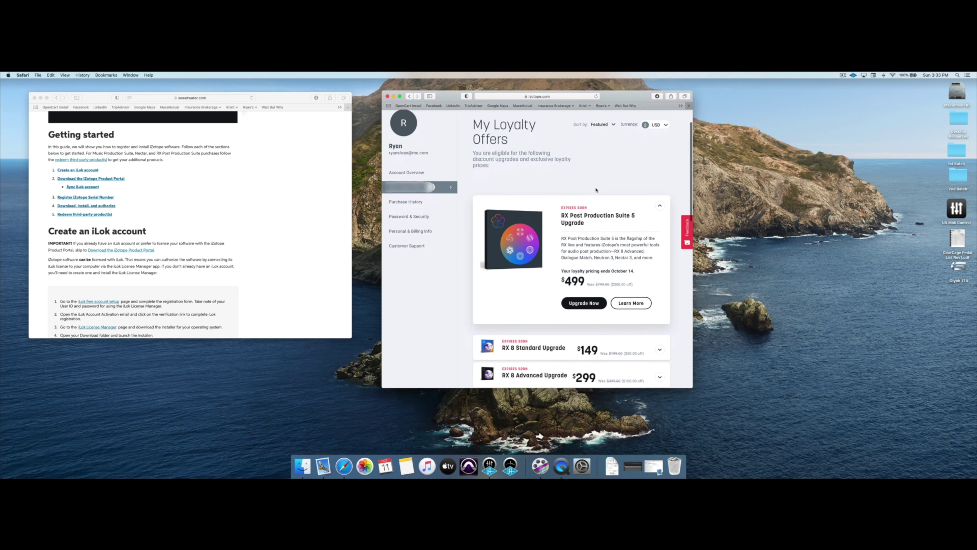
pyautogui.scroll(3, 594, 200)
pyautogui.scroll(-5, 589, 220)
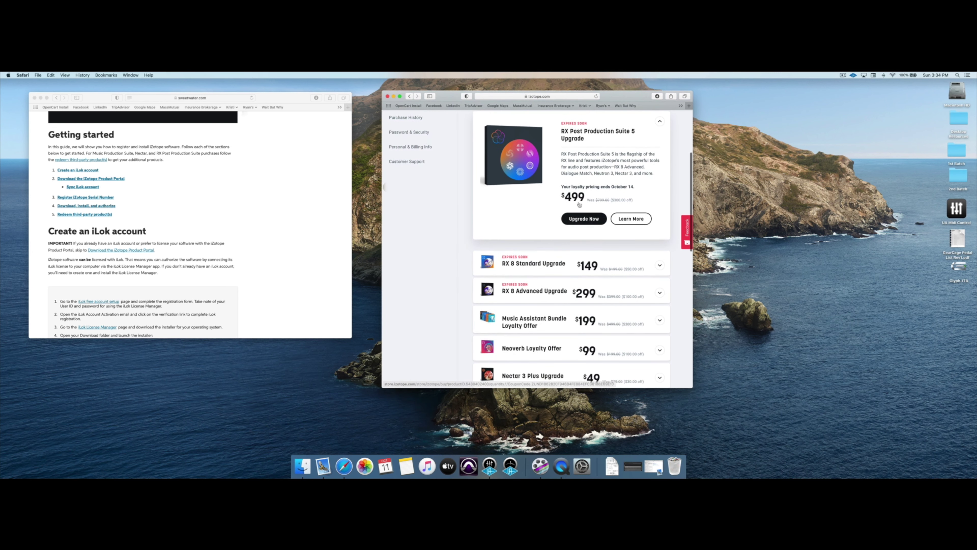
pyautogui.scroll(2, 572, 205)
pyautogui.scroll(5, 571, 205)
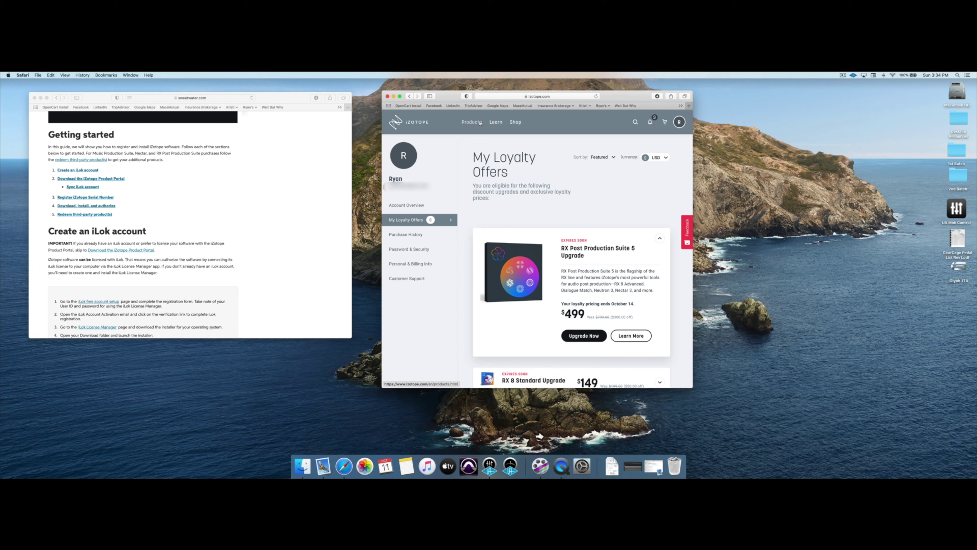
# Open the Account Overview and review the registered apps, plug-ins and recommended free trials.
pyautogui.click(432, 206)
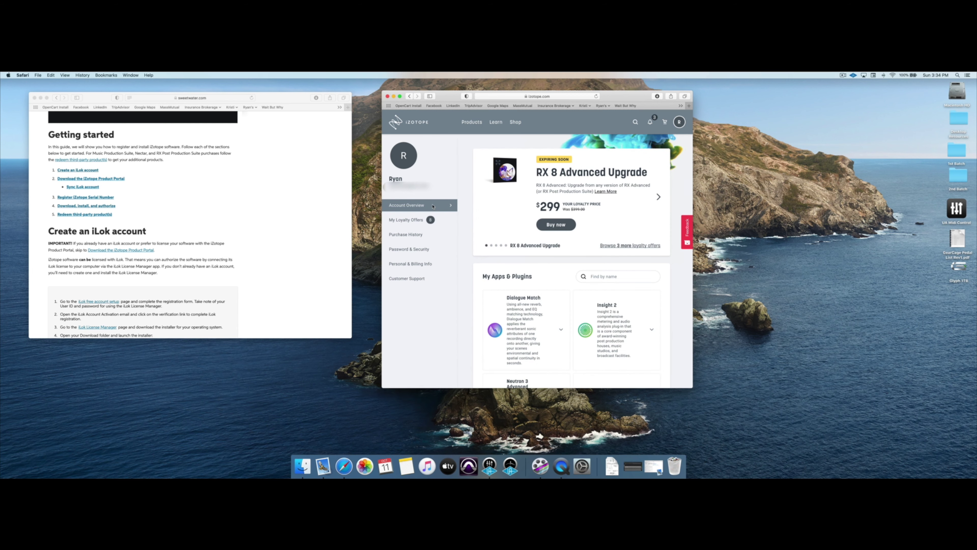
pyautogui.scroll(-10, 525, 231)
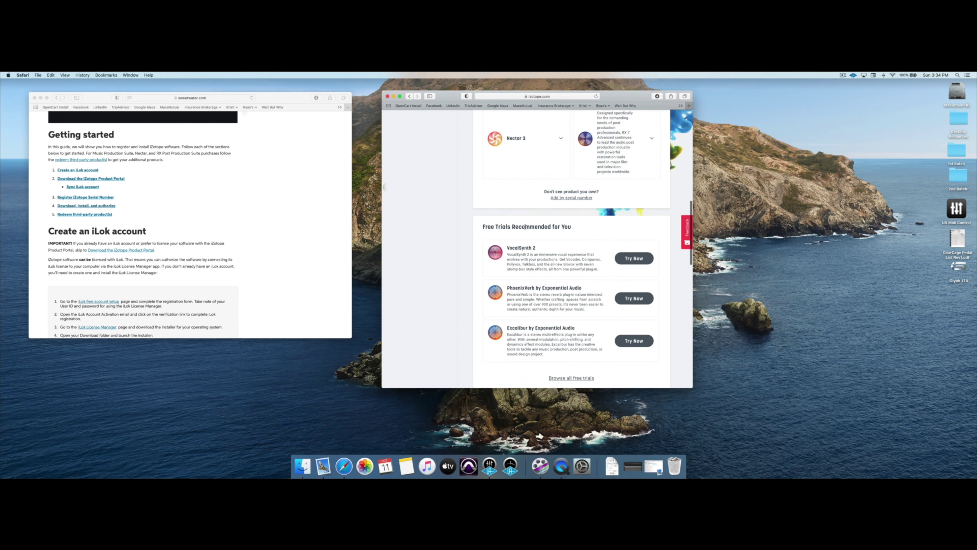
pyautogui.scroll(10, 521, 227)
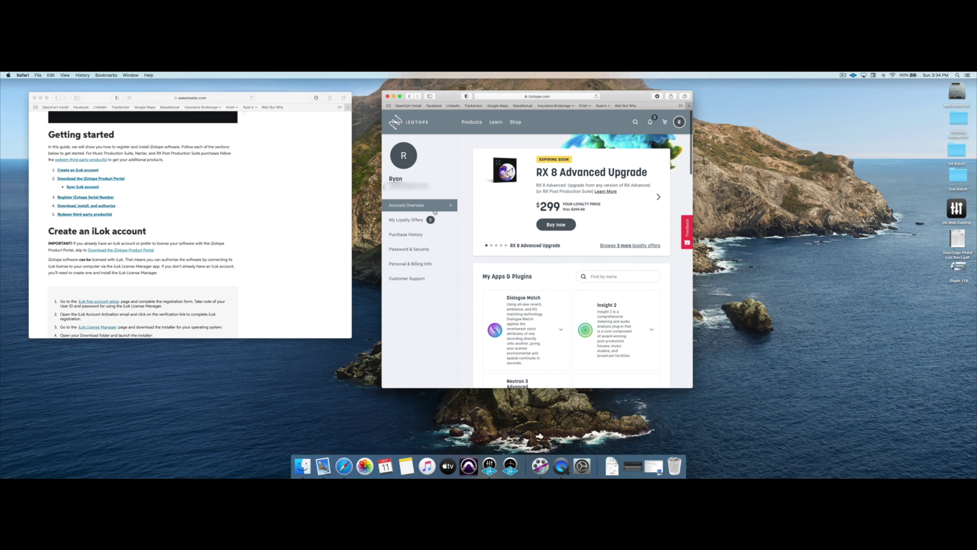
# Return to the products page and open the account's Purchase History from there.
pyautogui.click(481, 122)
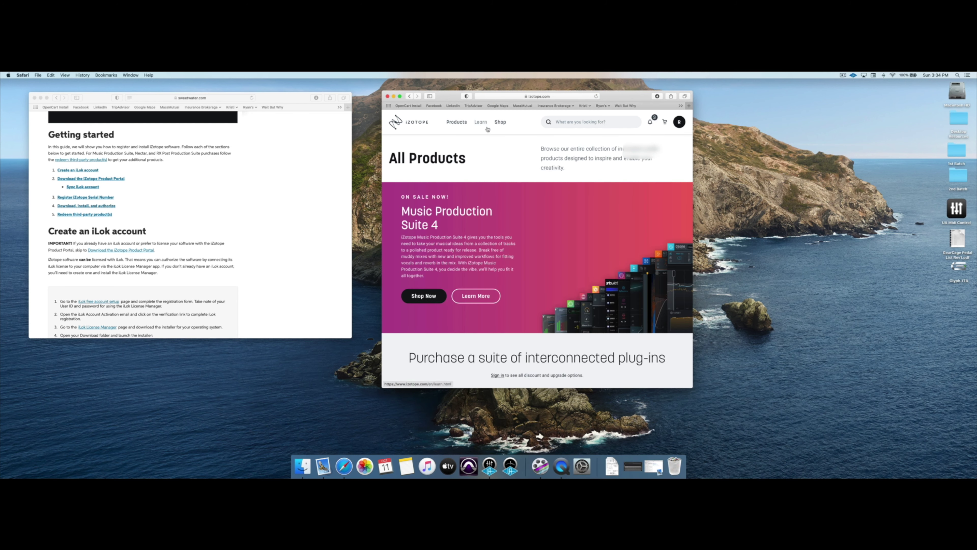
pyautogui.click(679, 122)
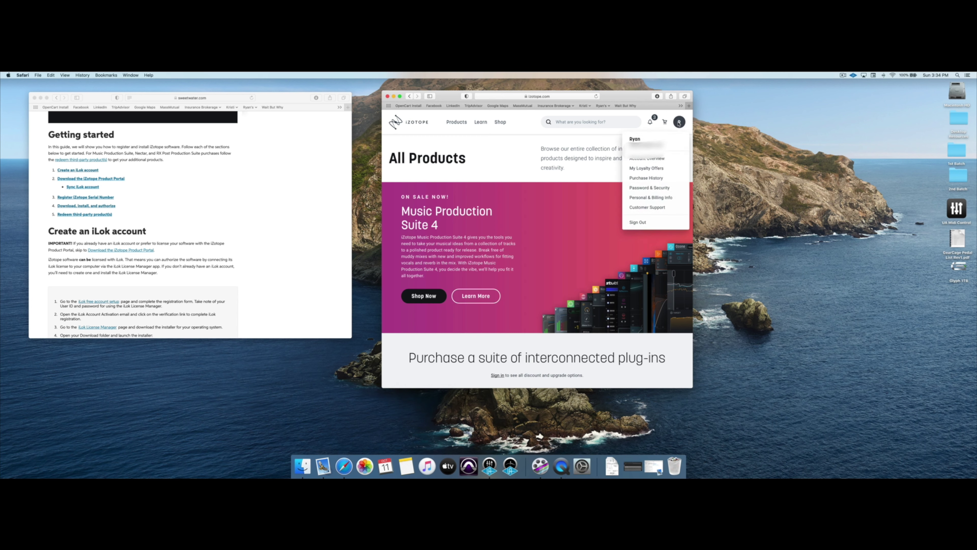
pyautogui.click(654, 177)
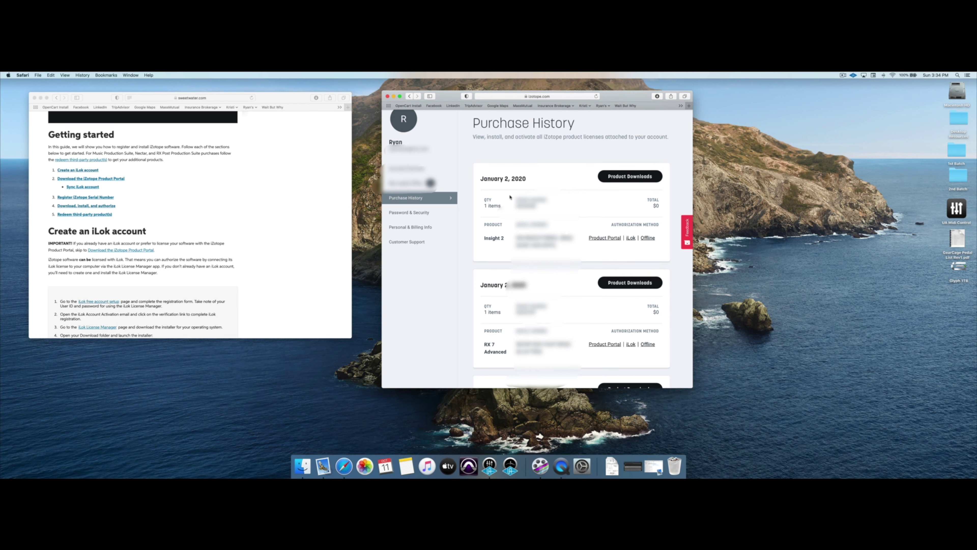
pyautogui.scroll(2, 509, 197)
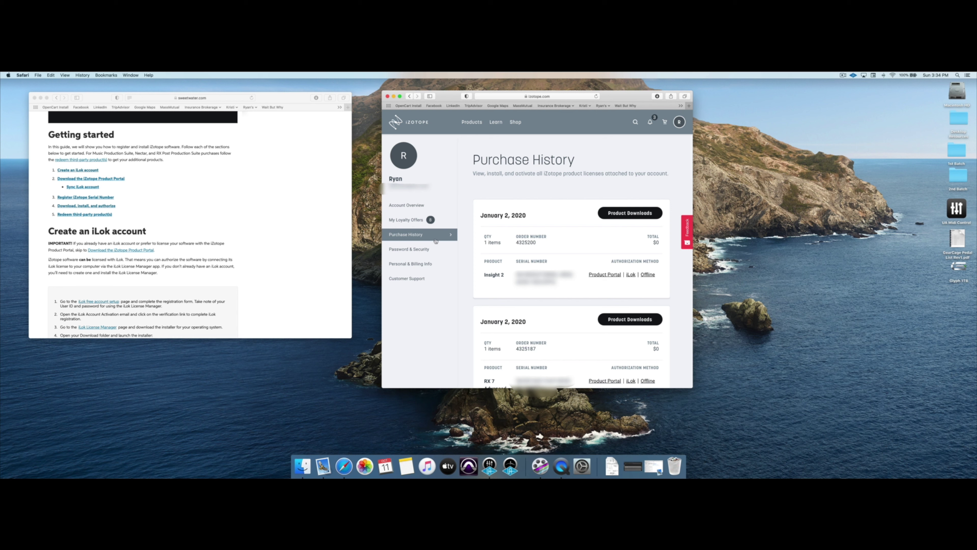
# Download the iZotope Product Portal for Mac from the Insight 2 purchase and move its disk image from the downloads to the desktop.
pyautogui.click(611, 275)
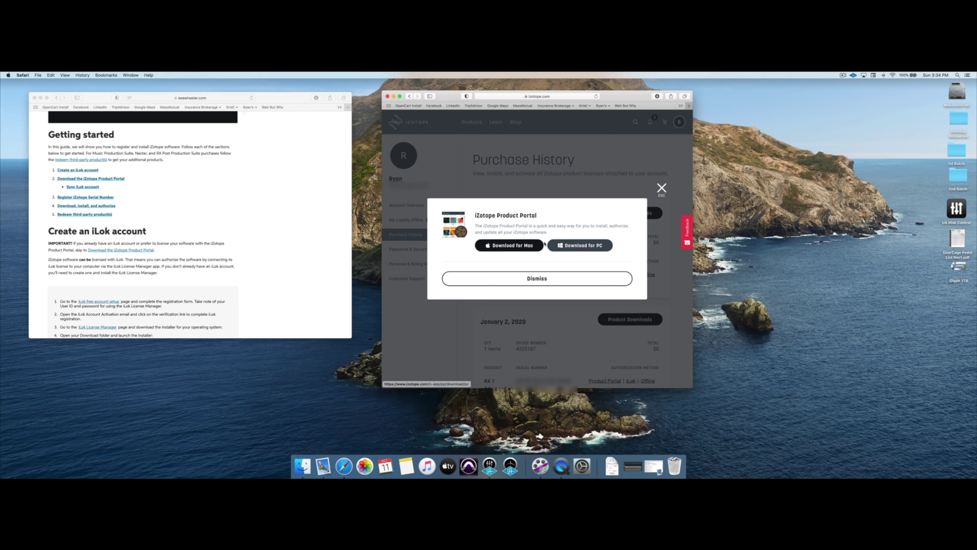
pyautogui.click(526, 245)
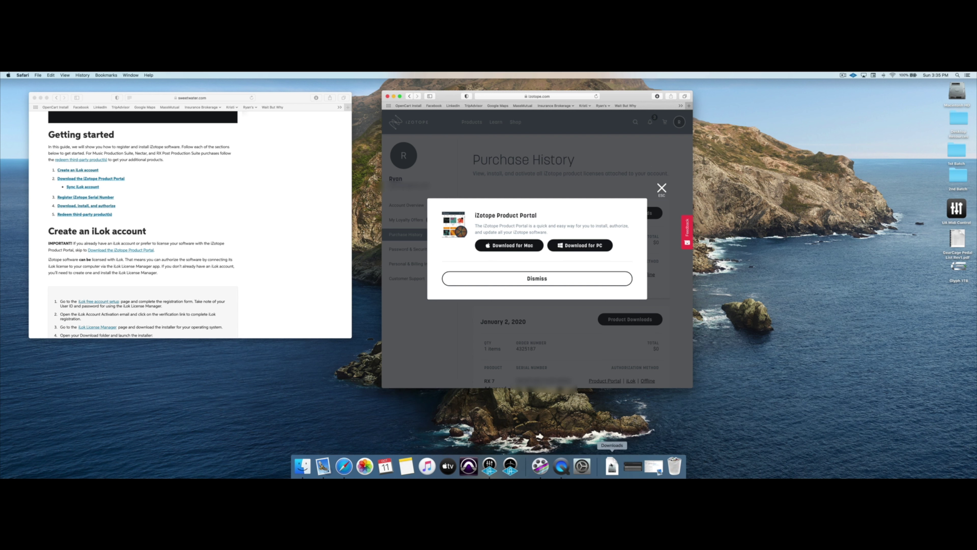
pyautogui.click(612, 466)
pyautogui.moveTo(616, 443); pyautogui.dragTo(730, 422)
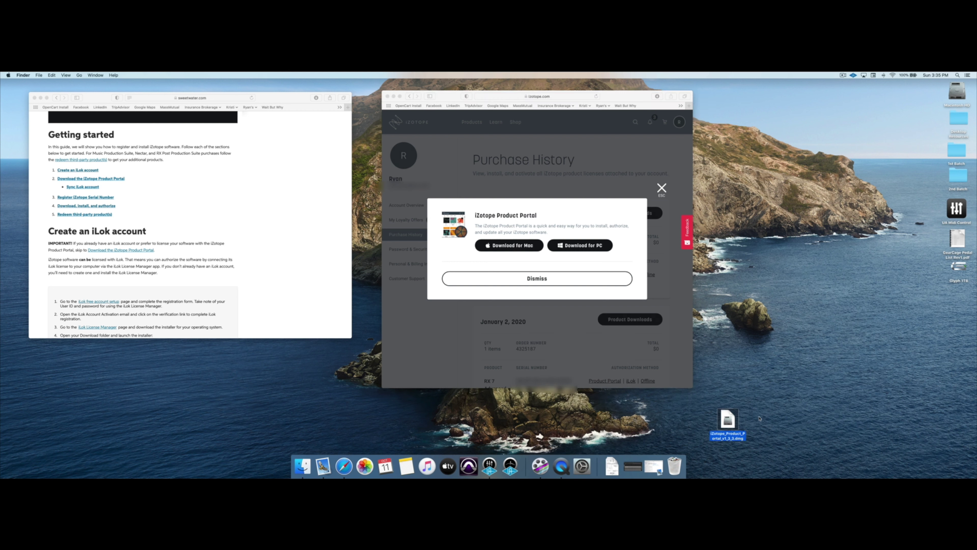
# Open the Product Portal disk image, launch Install Product Portal and authorize it with the computer's account password.
pyautogui.doubleClick(728, 420)
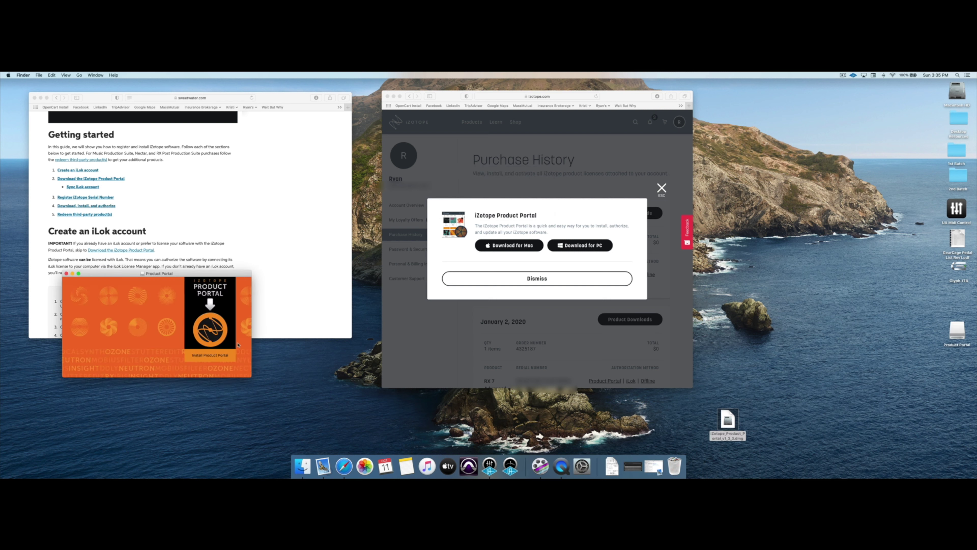
pyautogui.doubleClick(211, 335)
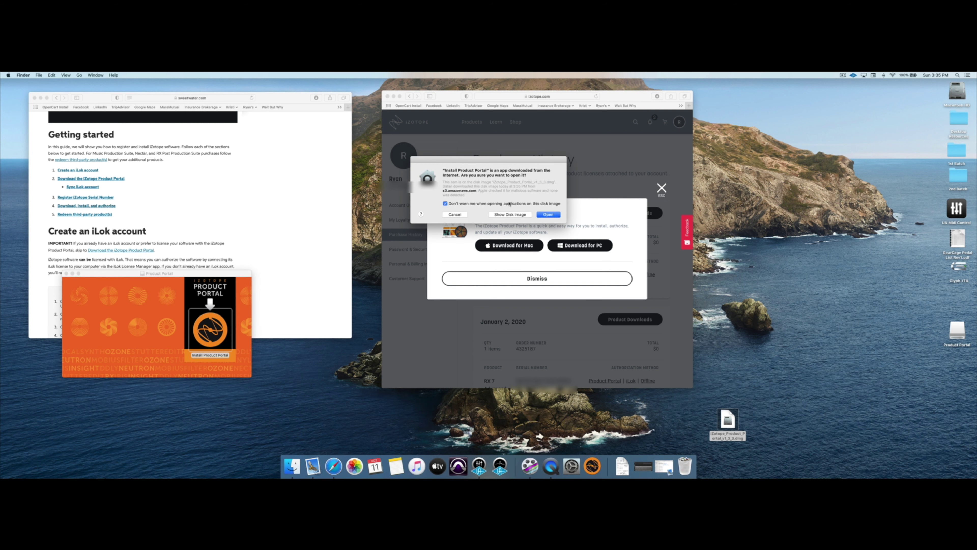
pyautogui.press('Return')
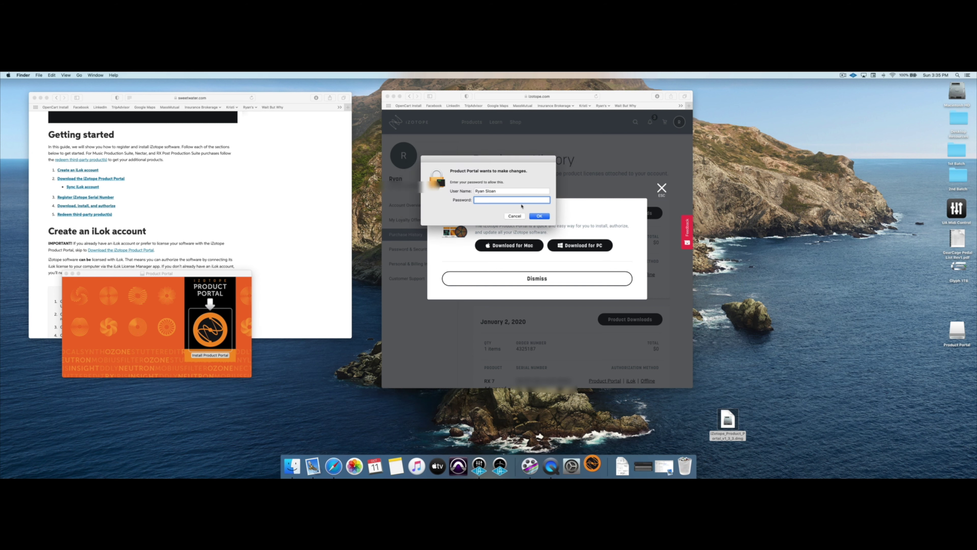
pyautogui.write('•••••••')
pyautogui.press('Return')
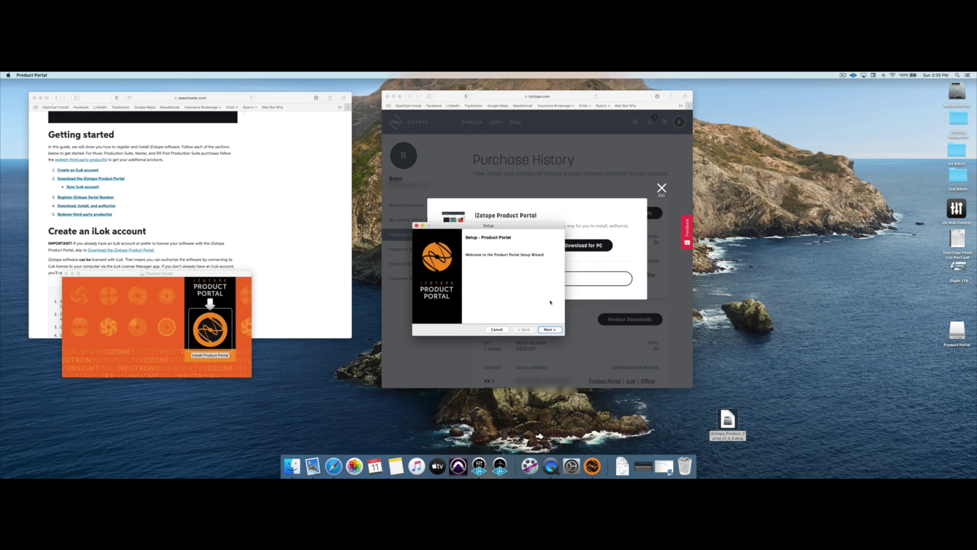
# Start the Product Portal setup wizard and accept the license agreement.
pyautogui.click(555, 330)
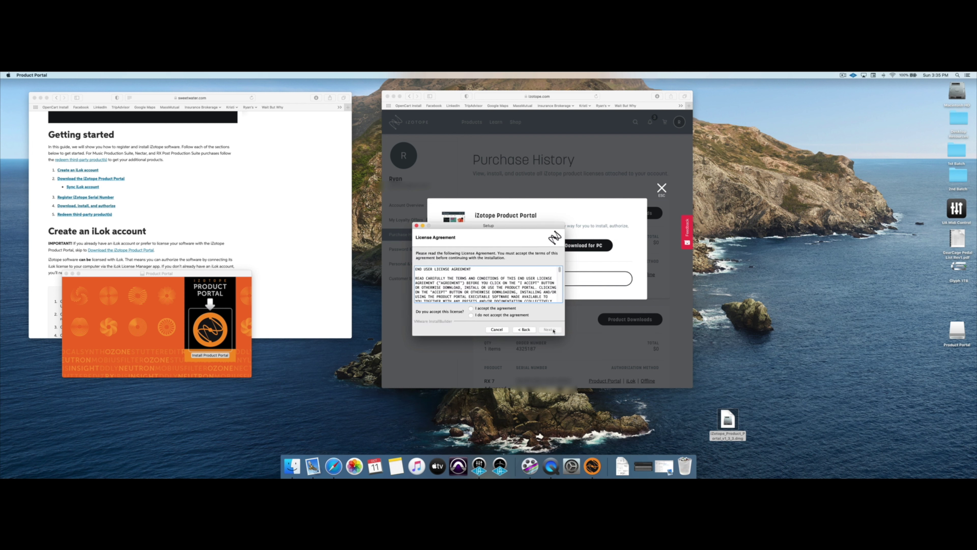
pyautogui.click(495, 309)
pyautogui.click(547, 330)
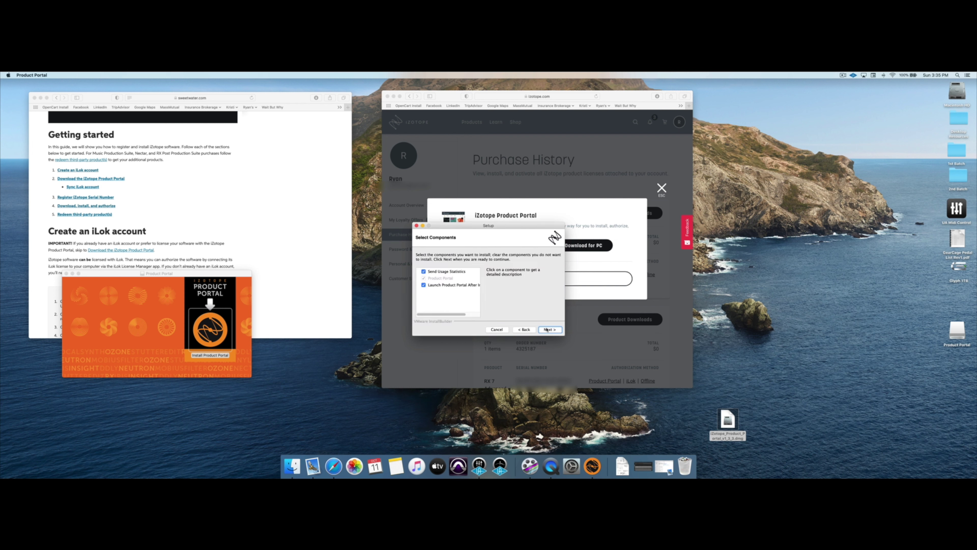
# Exclude Send Usage Statistics and the launch of Product Portal after installation from the components to install.
pyautogui.click(436, 271)
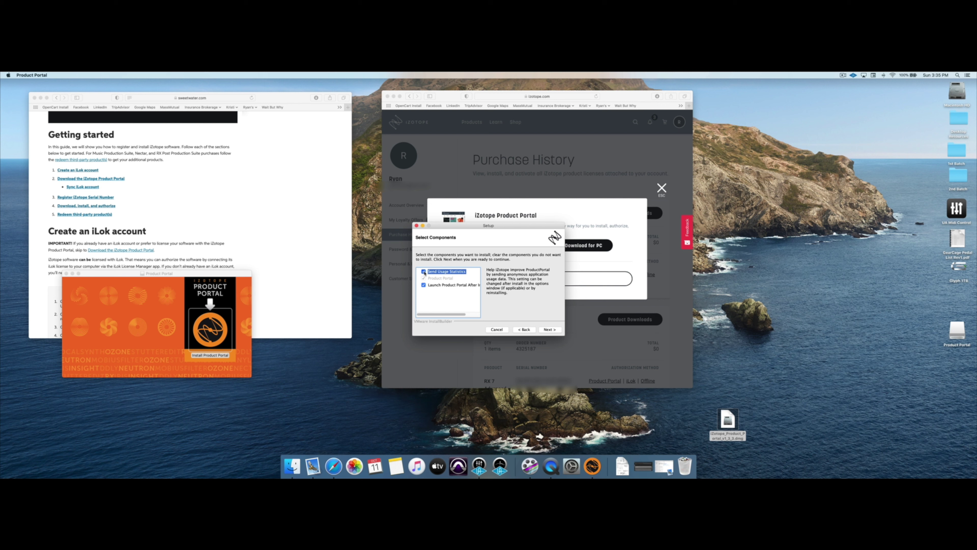
pyautogui.click(424, 271)
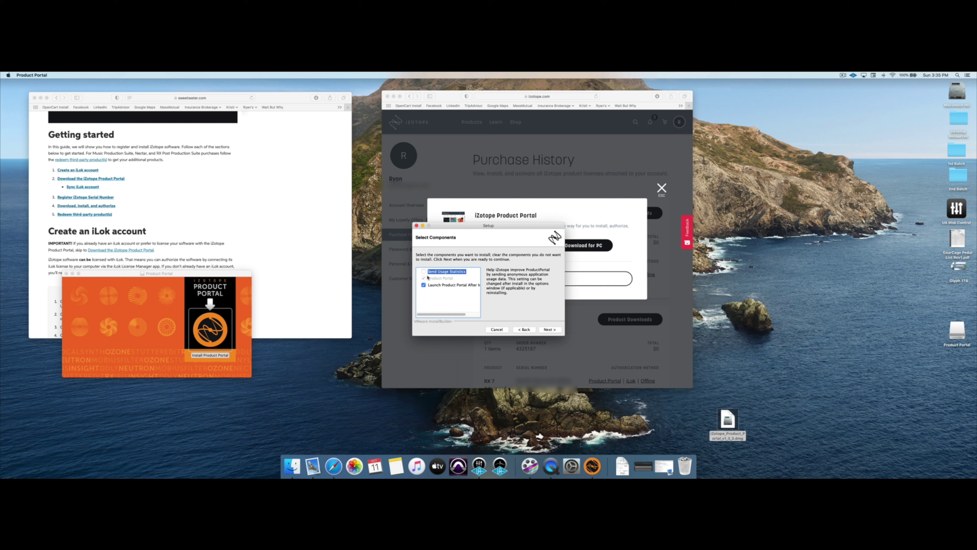
pyautogui.click(436, 286)
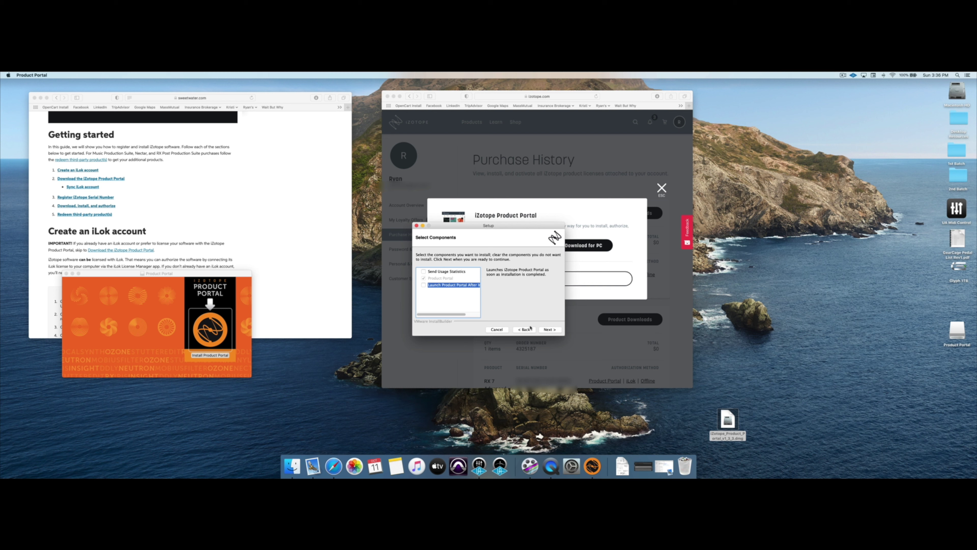
# Confirm the selected components, run the Product Portal installation and finish the setup wizard.
pyautogui.click(550, 329)
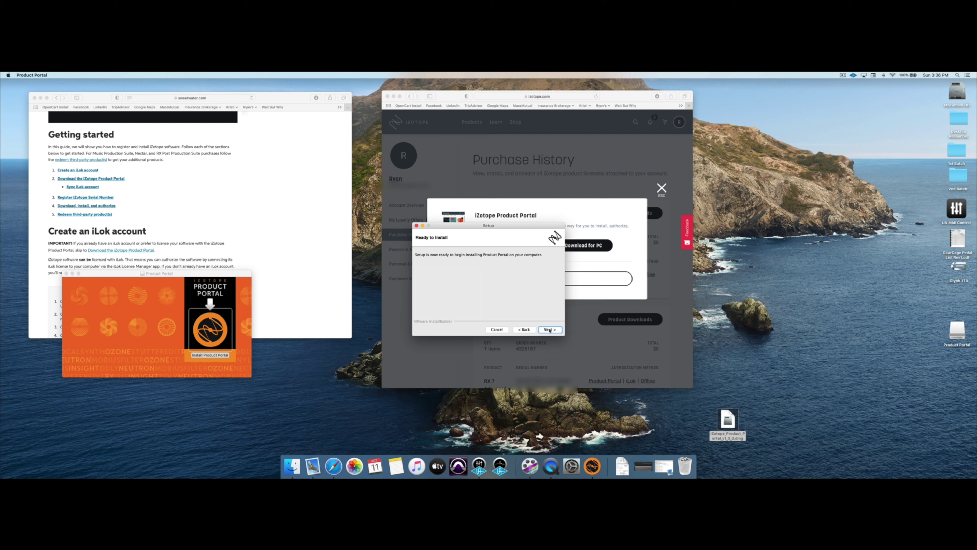
pyautogui.click(549, 330)
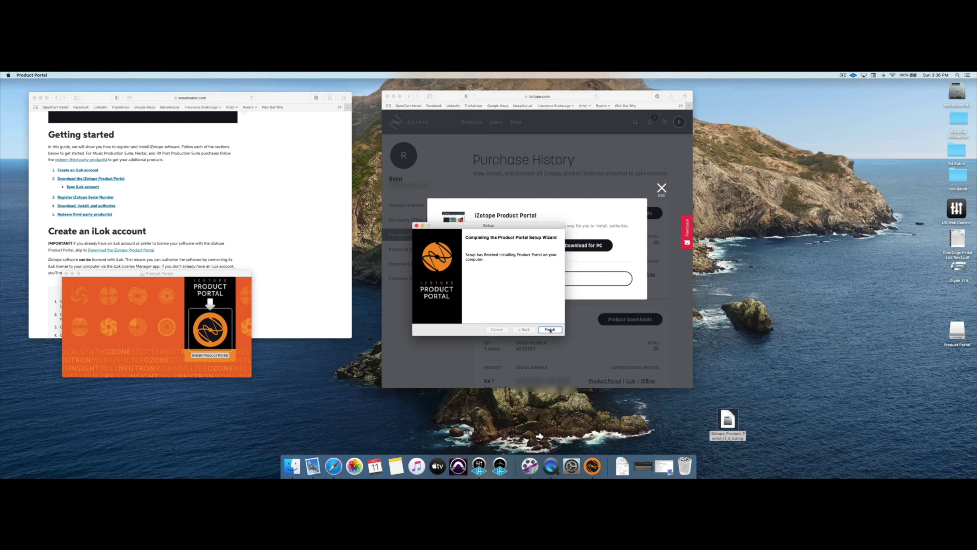
pyautogui.click(550, 330)
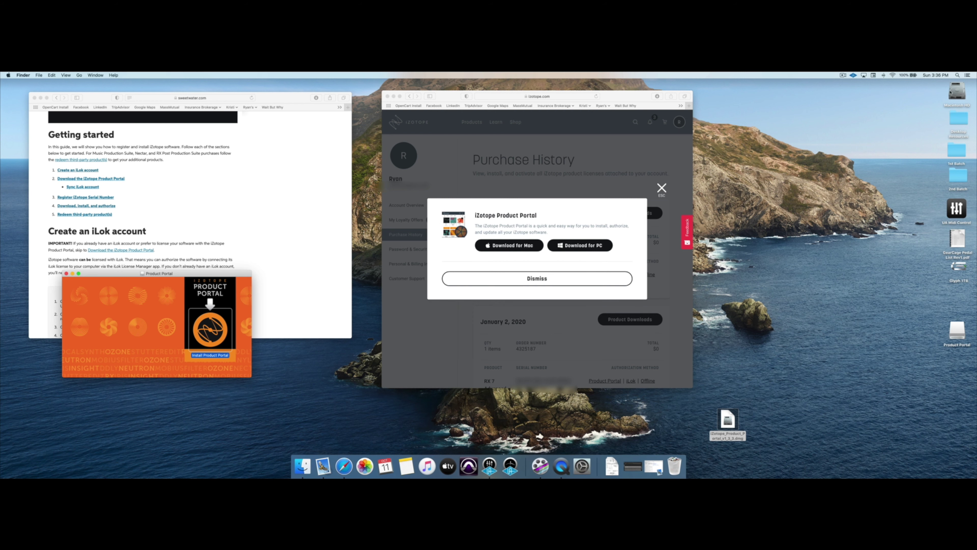
# Find the installed iZotope Product Portal with a system search for "product portal", launch it and reposition its window.
pyautogui.click(957, 75)
pyautogui.write('product portal')
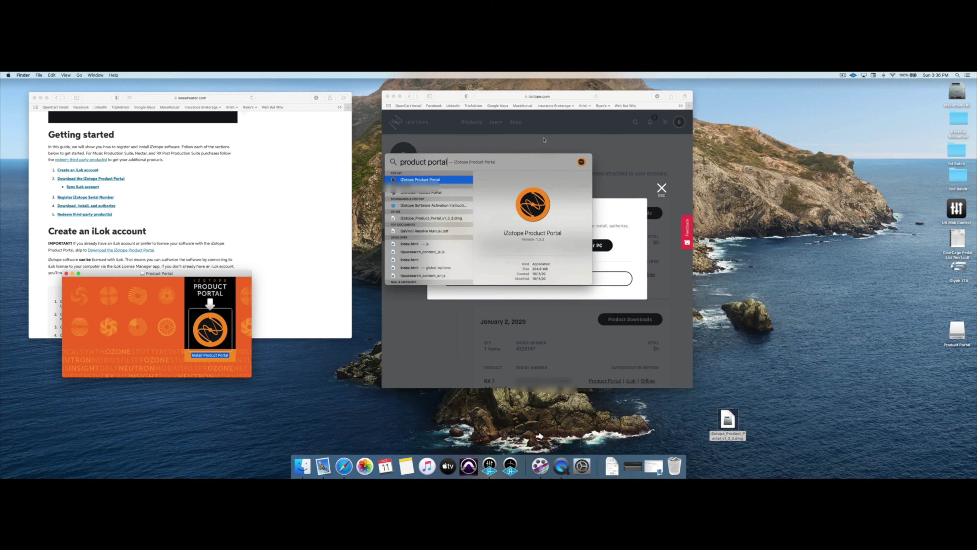
pyautogui.click(423, 180)
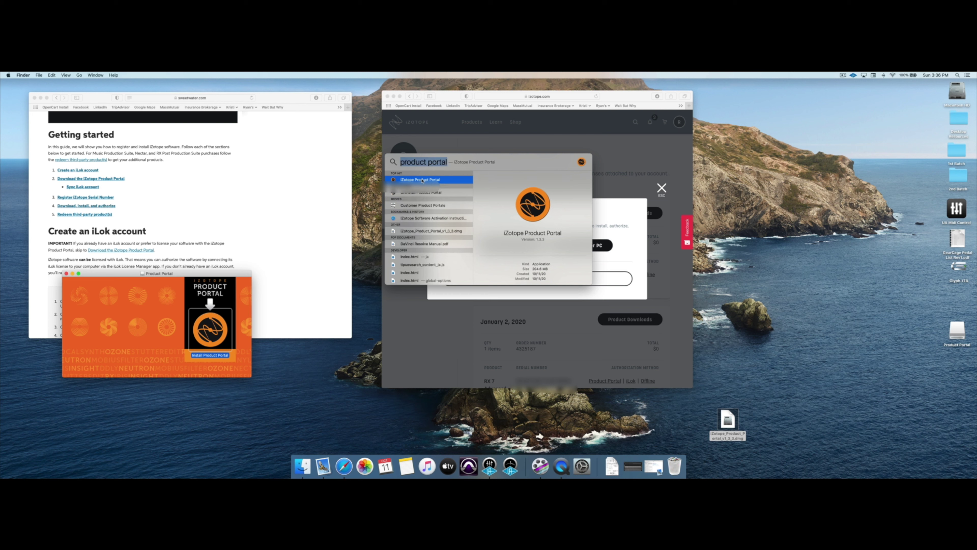
pyautogui.doubleClick(422, 180)
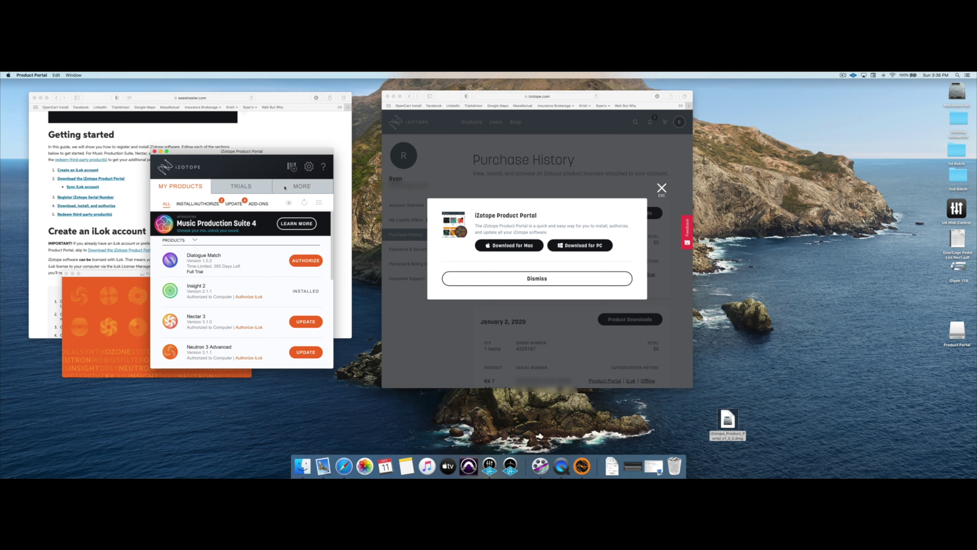
pyautogui.moveTo(261, 163); pyautogui.dragTo(302, 170)
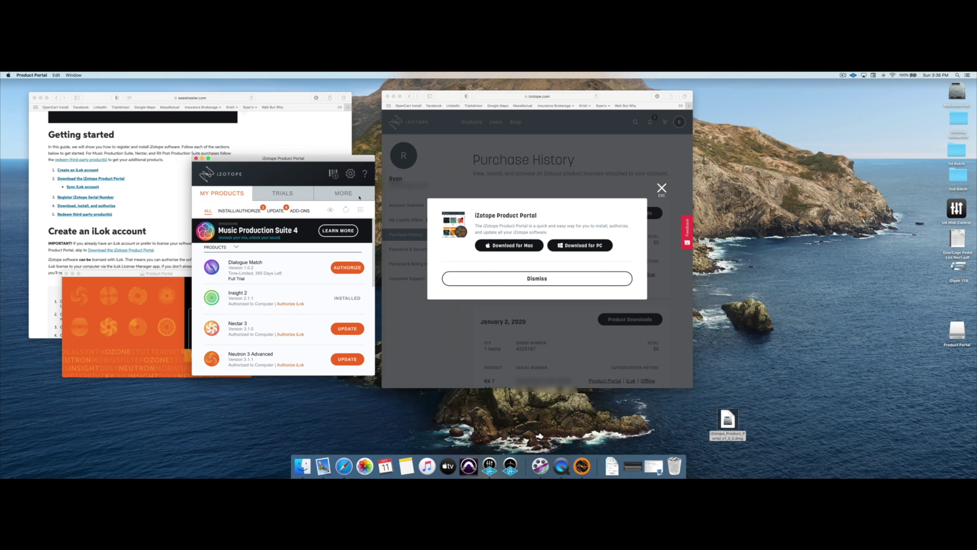
# Check which account is logged in within the Product Portal's settings and look over the list of owned products.
pyautogui.click(350, 174)
pyautogui.click(319, 195)
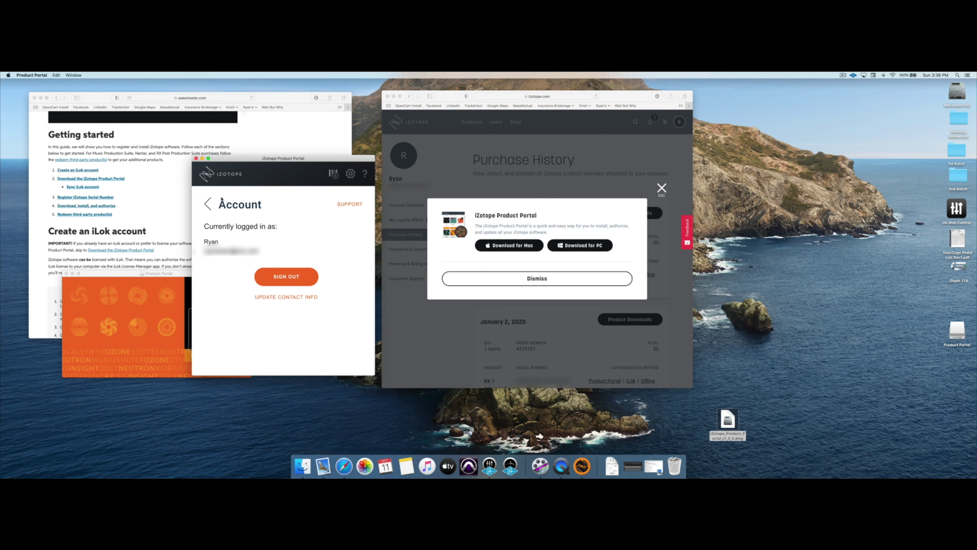
pyautogui.click(209, 204)
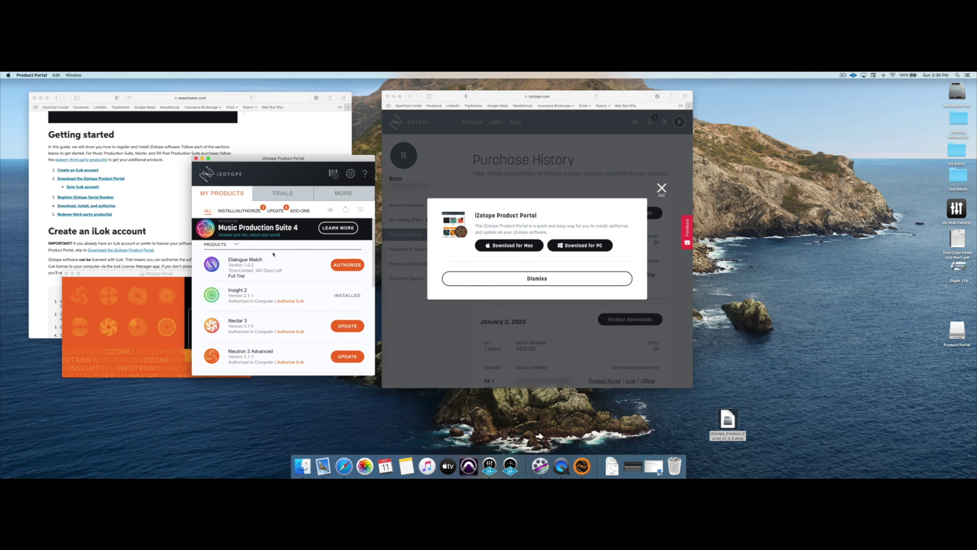
pyautogui.scroll(-5, 273, 254)
pyautogui.scroll(5, 272, 254)
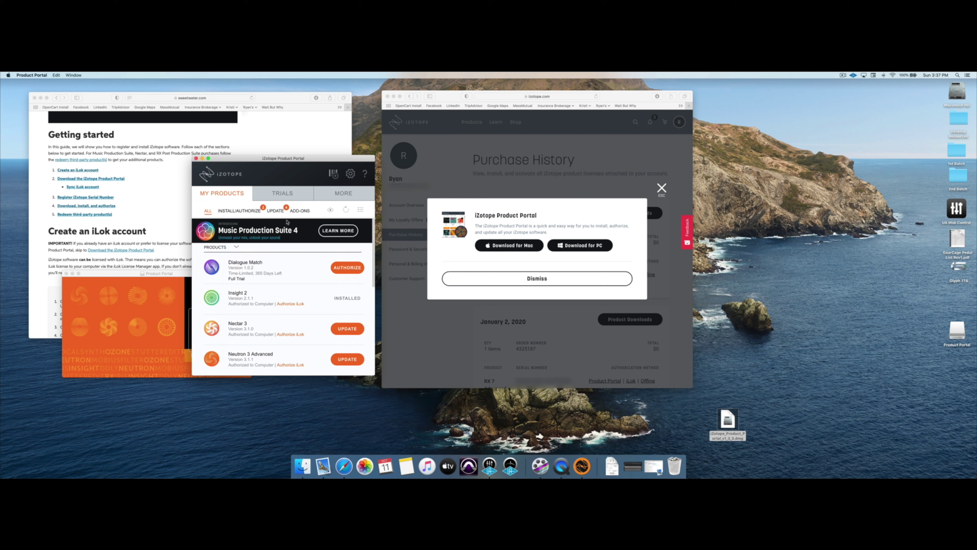
# Register the RX 8 Advanced serial number, authorize the product to this computer and return to the owned products.
pyautogui.click(334, 175)
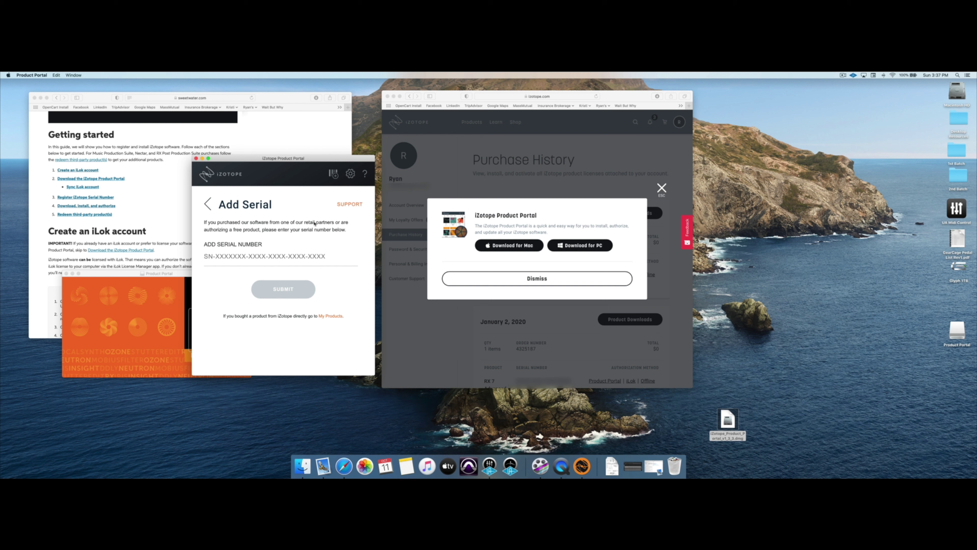
pyautogui.press('super+v')
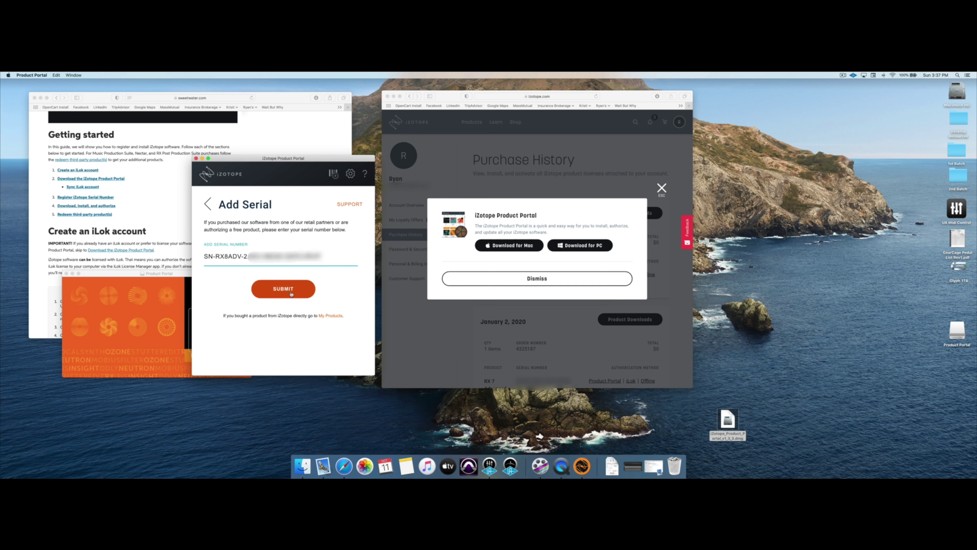
pyautogui.click(283, 288)
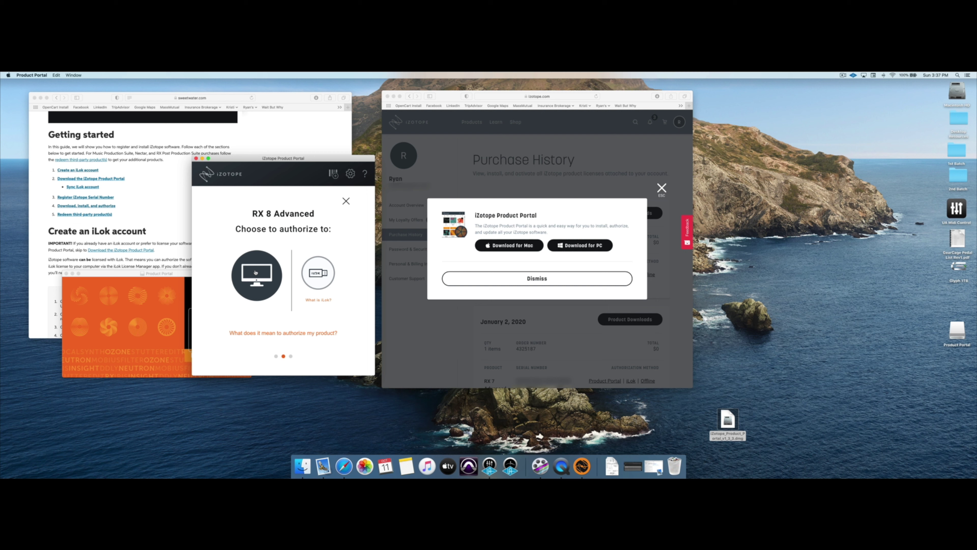
pyautogui.click(256, 272)
pyautogui.click(284, 338)
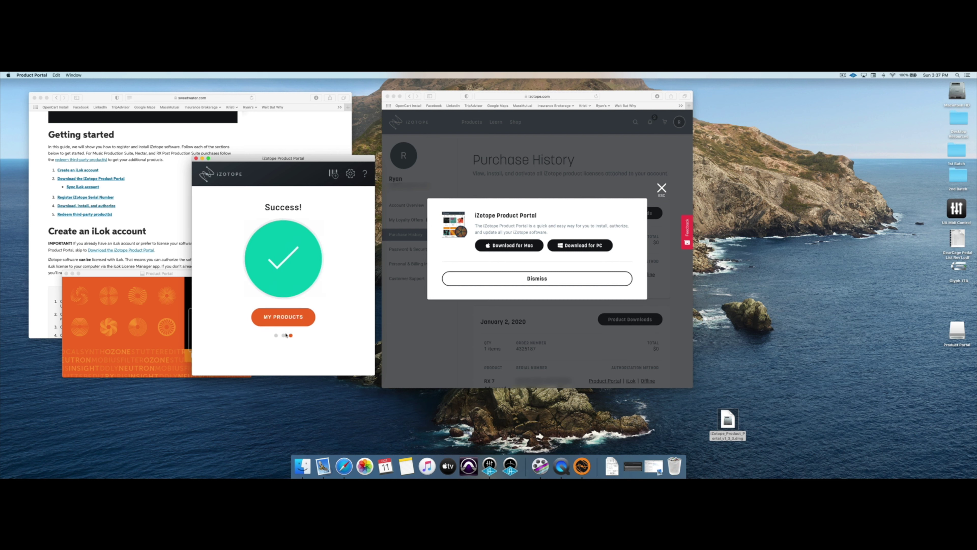
pyautogui.click(291, 321)
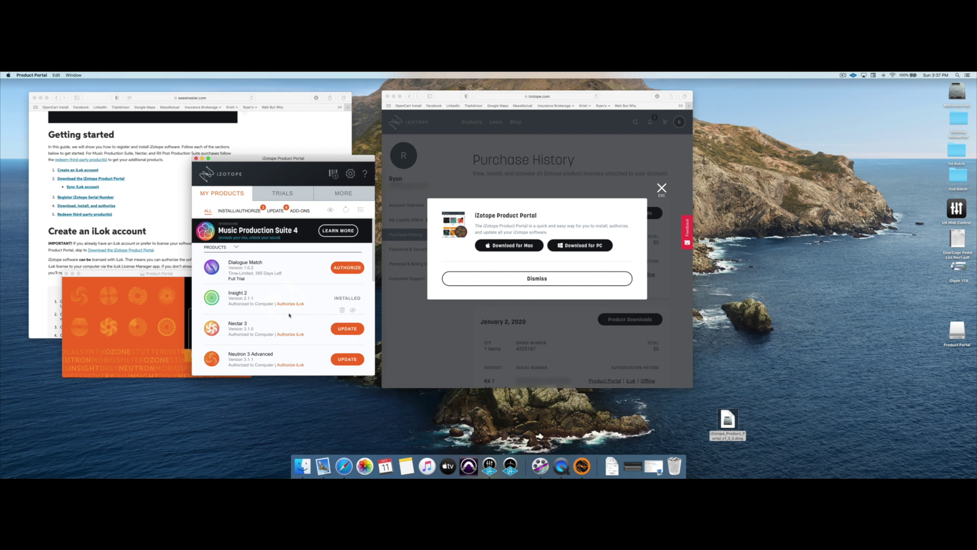
# Locate RX 8 Advanced among the owned products and start its installation.
pyautogui.scroll(-10, 288, 315)
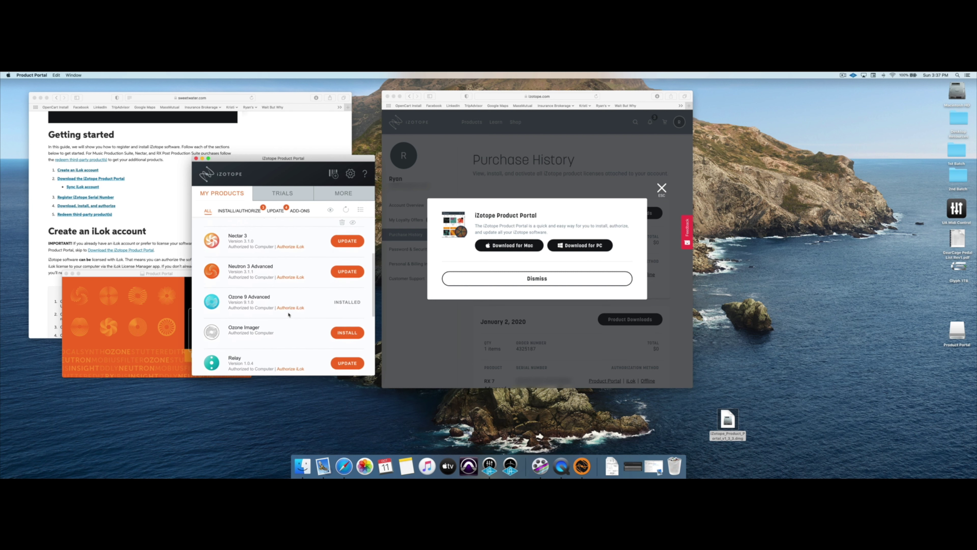
pyautogui.scroll(-5, 289, 314)
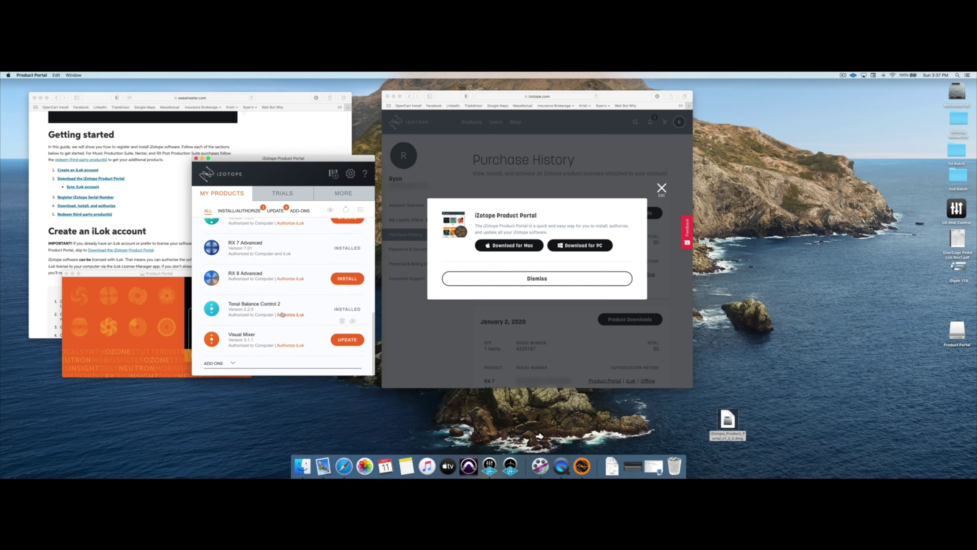
pyautogui.scroll(5, 281, 307)
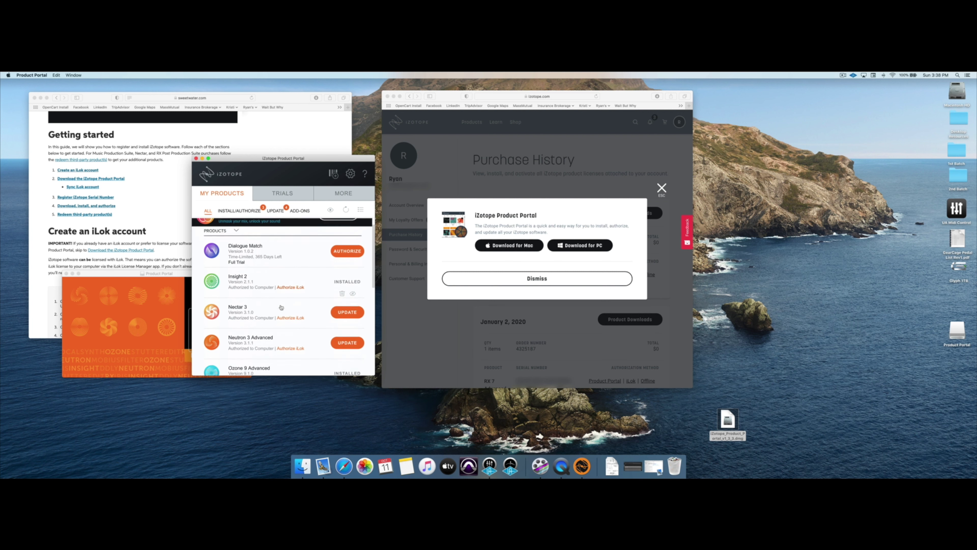
pyautogui.scroll(-2, 282, 307)
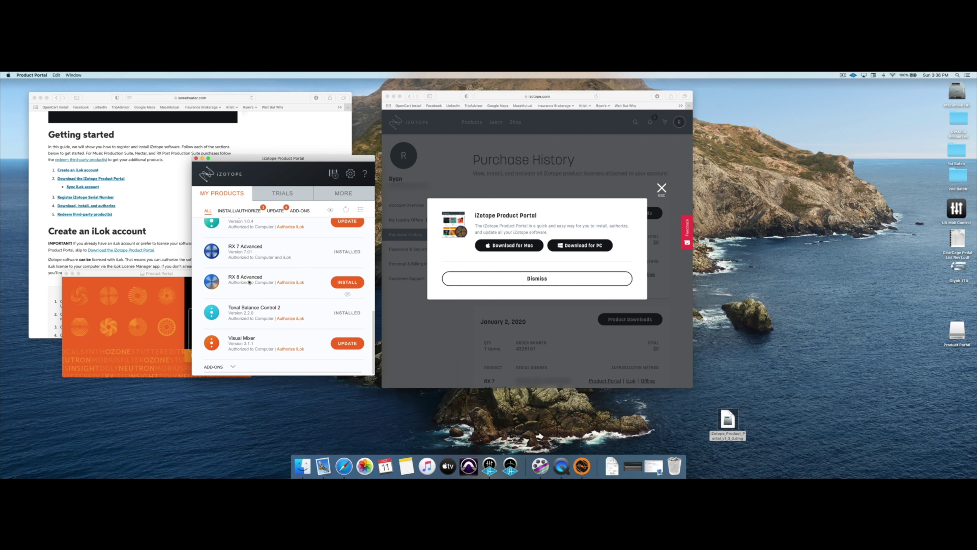
pyautogui.click(347, 283)
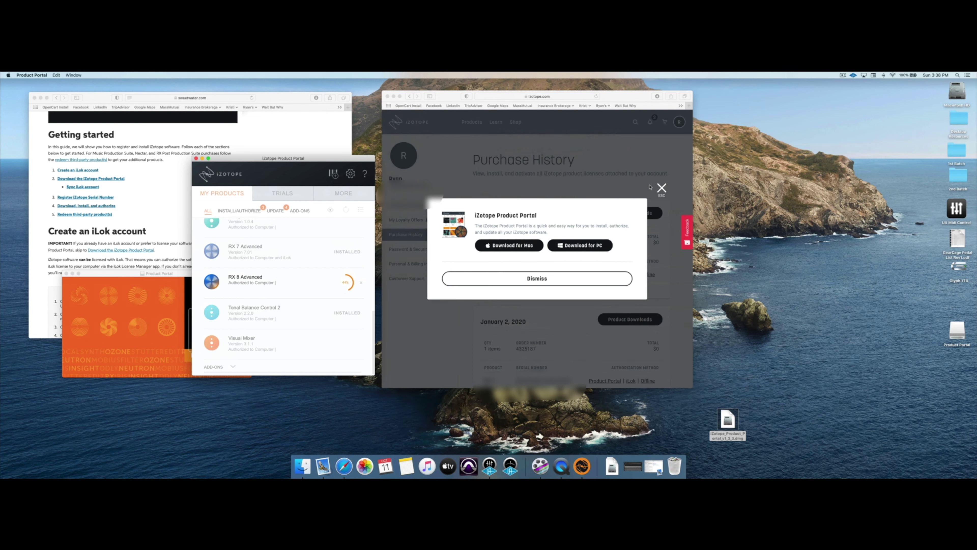
# Dismiss the Product Portal download prompt on the iZotope site and view the reloaded account's overview and Purchase History.
pyautogui.click(660, 192)
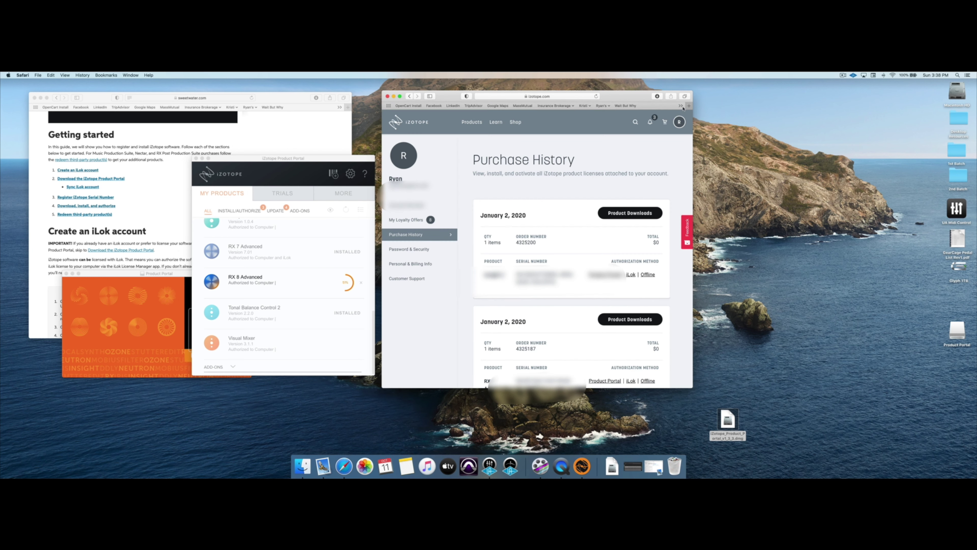
pyautogui.press('super+l')
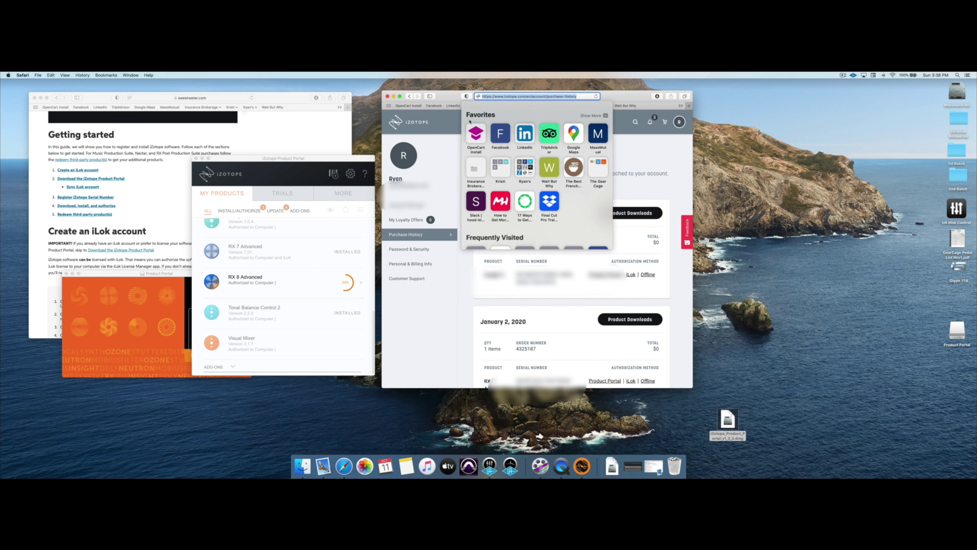
pyautogui.click(414, 122)
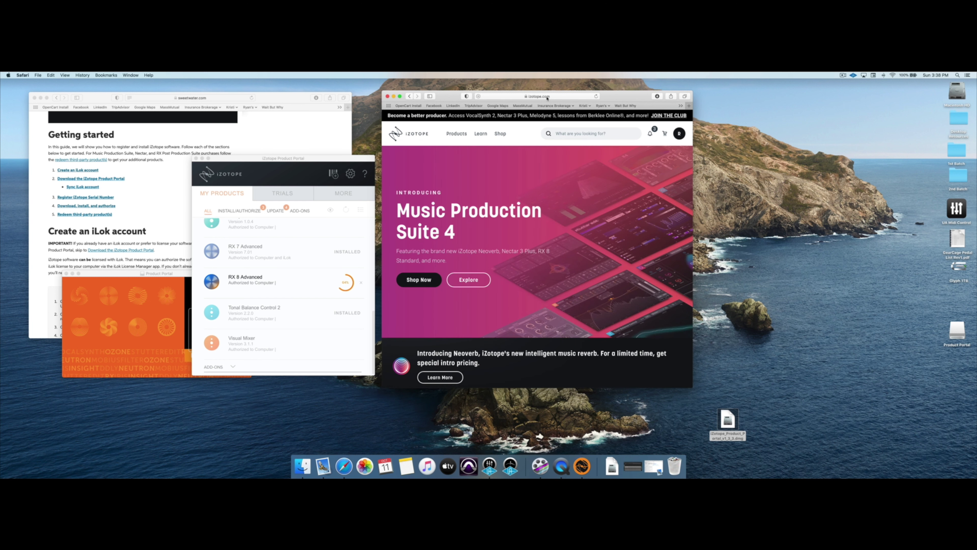
pyautogui.click(679, 134)
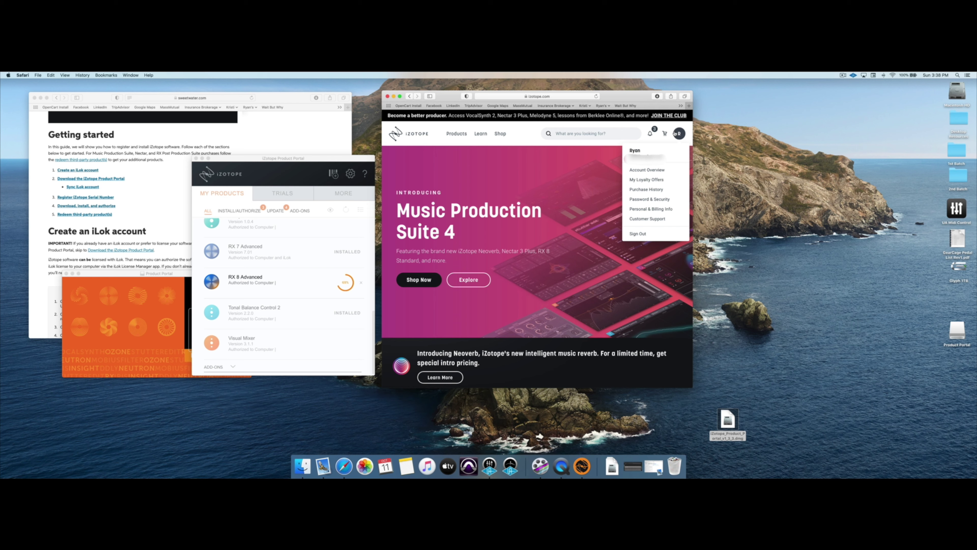
pyautogui.click(656, 169)
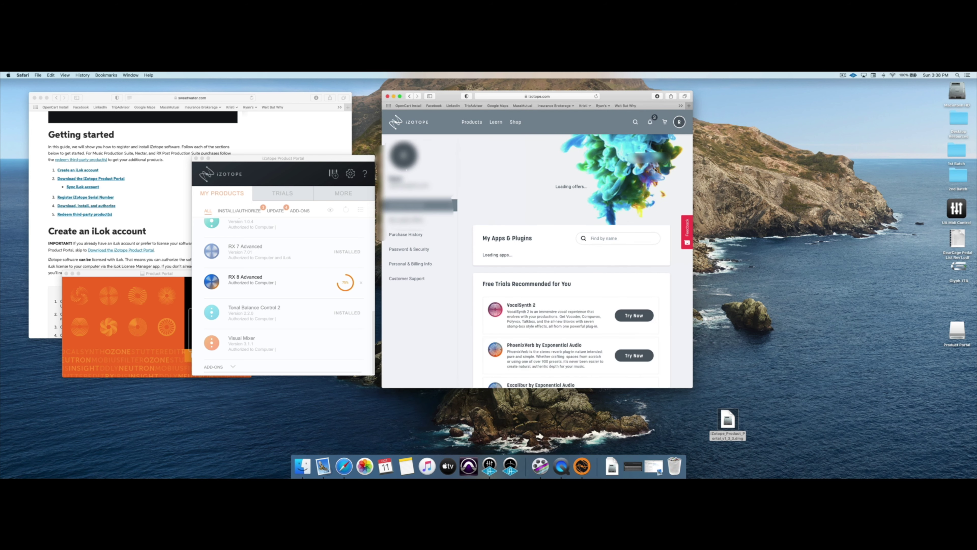
pyautogui.scroll(-3, 553, 218)
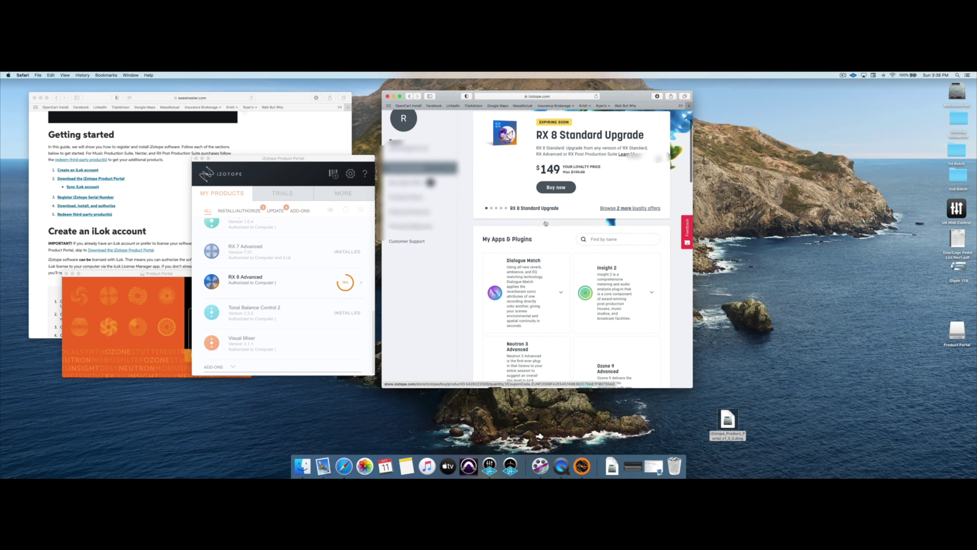
pyautogui.click(423, 194)
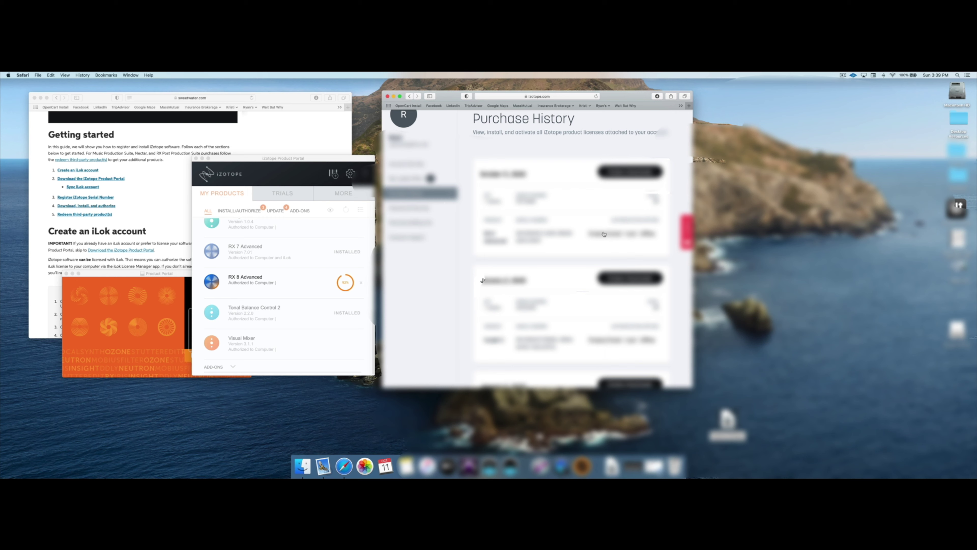
pyautogui.scroll(2, 603, 233)
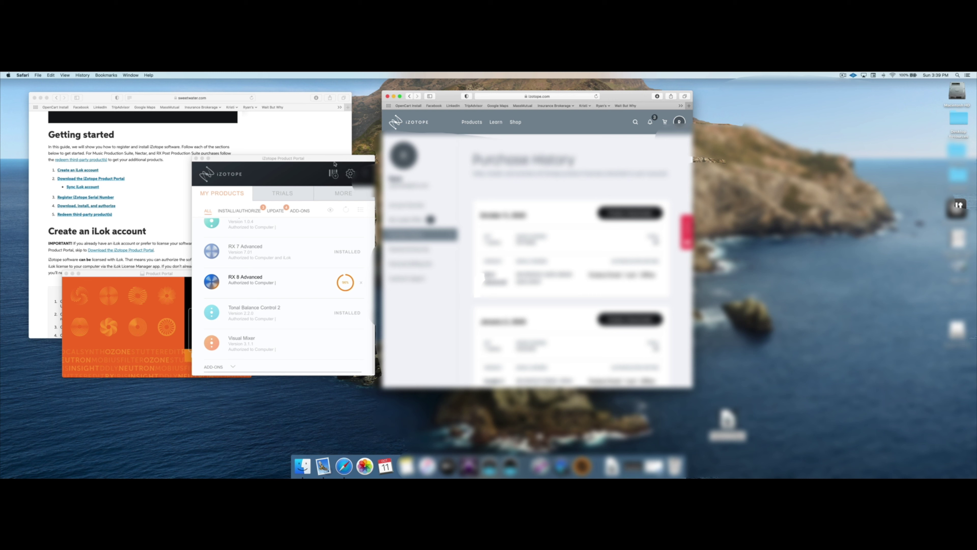
# Minimize the Purchase History browser window and authorize the RX 8 Audio Editor Advanced installer with the computer's account password.
pyautogui.moveTo(335, 162); pyautogui.dragTo(339, 162)
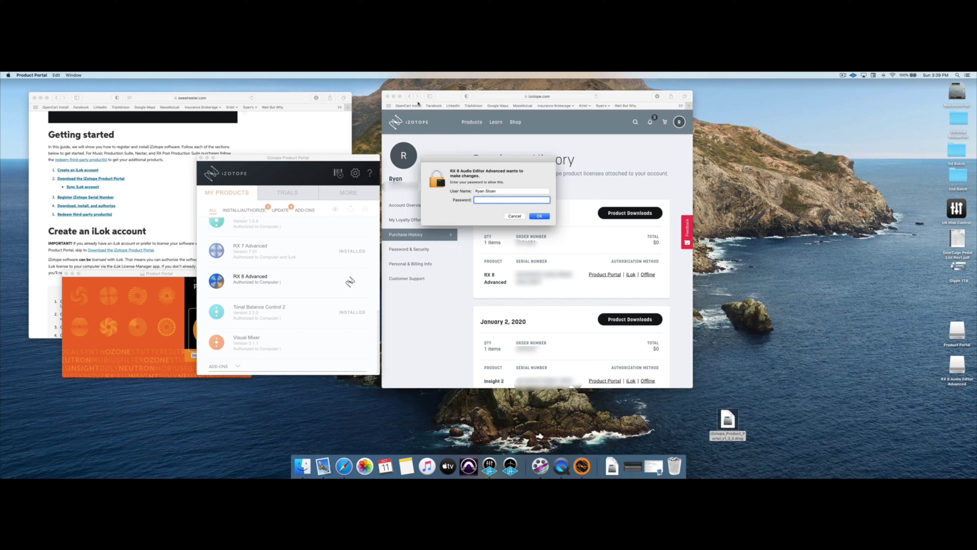
pyautogui.click(394, 97)
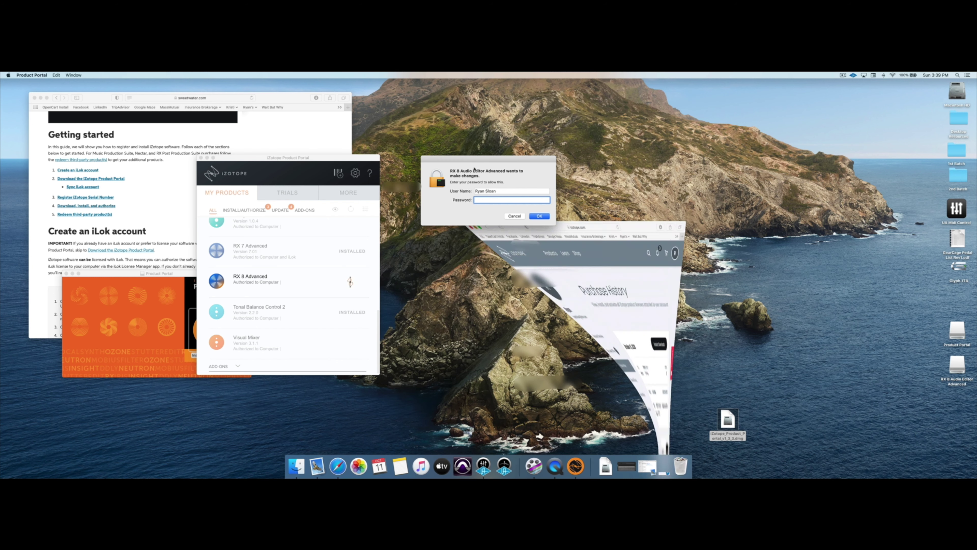
pyautogui.moveTo(474, 163); pyautogui.dragTo(463, 165)
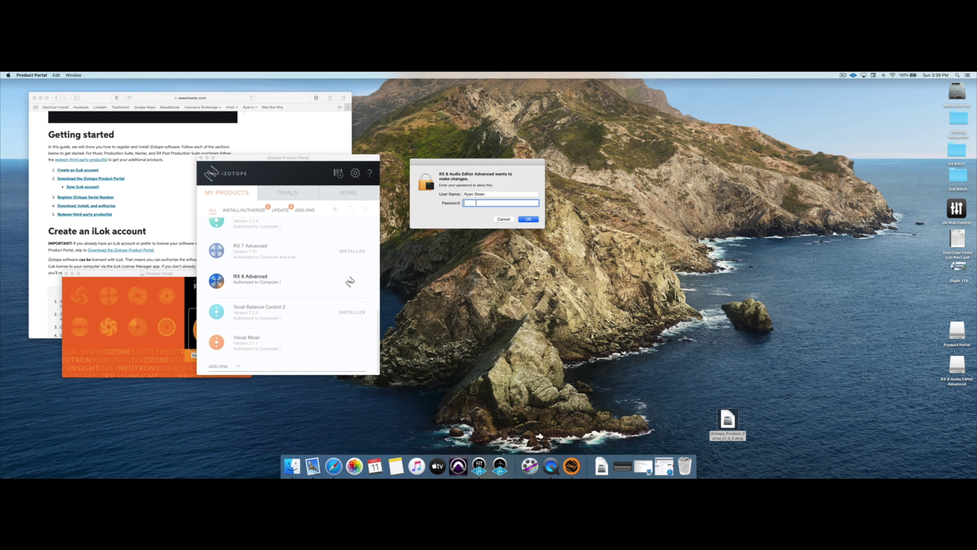
pyautogui.write('••••••')
pyautogui.doubleClick(508, 203)
pyautogui.write('••••••••')
pyautogui.press('Return')
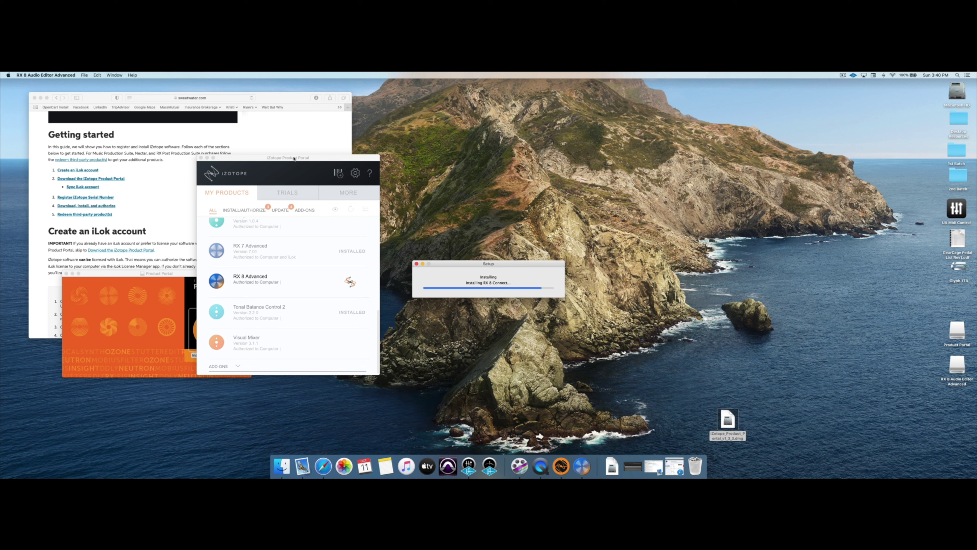
pyautogui.click(294, 158)
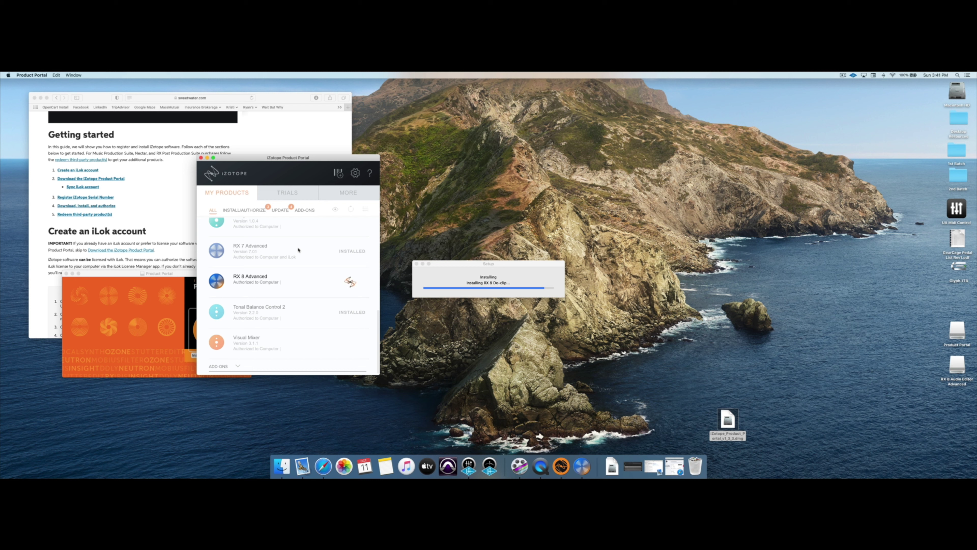
pyautogui.click(460, 273)
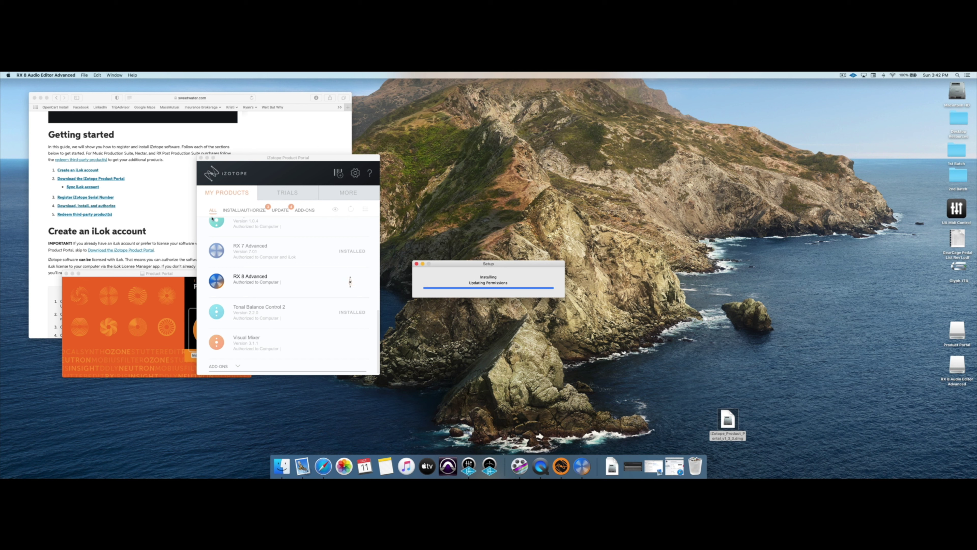
# Review the Getting started steps in the Sweetwater guide and return to the Product Portal to check RX 8 Advanced.
pyautogui.click(151, 212)
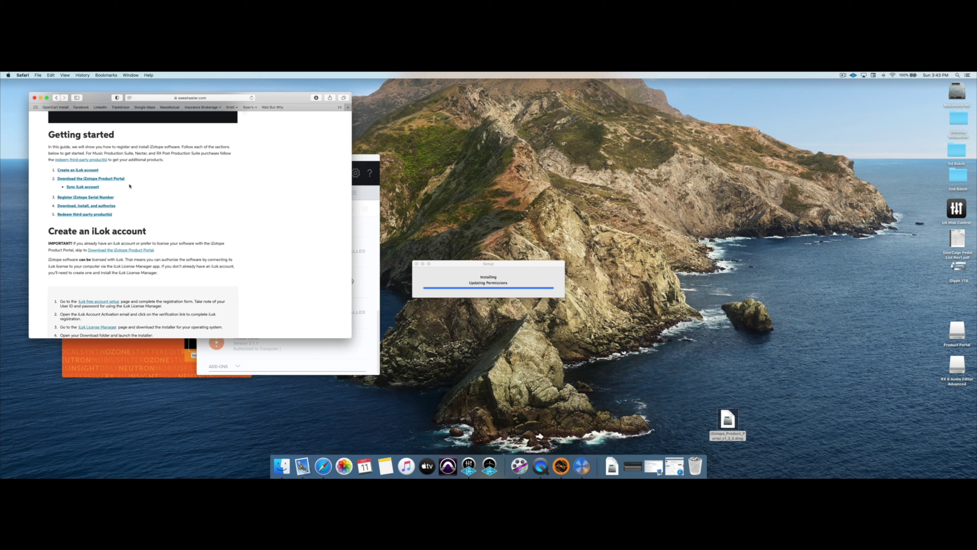
pyautogui.scroll(-1, 130, 187)
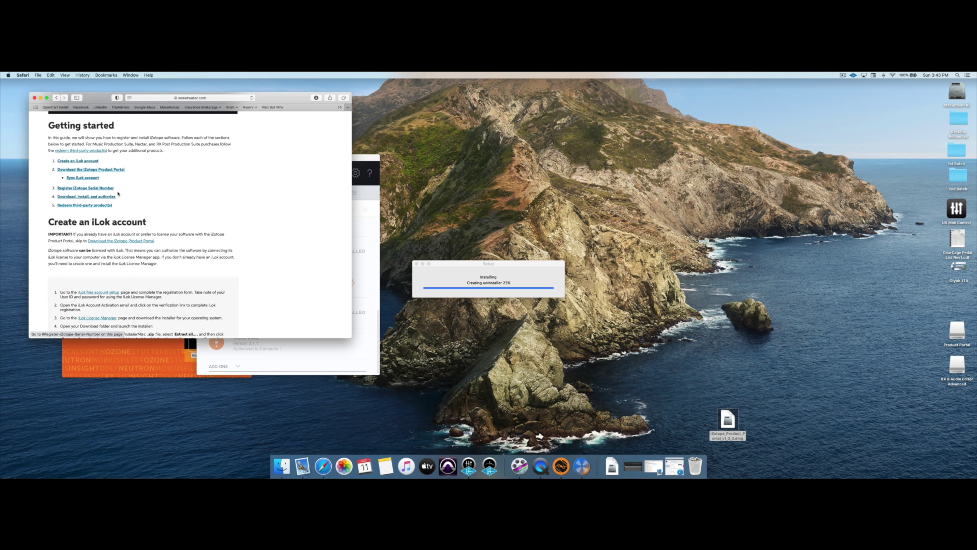
pyautogui.scroll(-2, 127, 195)
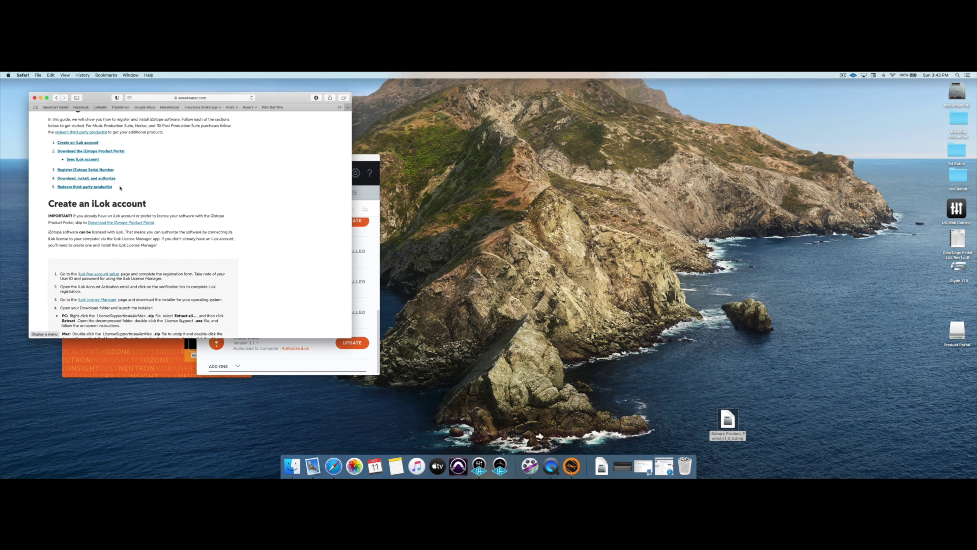
pyautogui.click(369, 159)
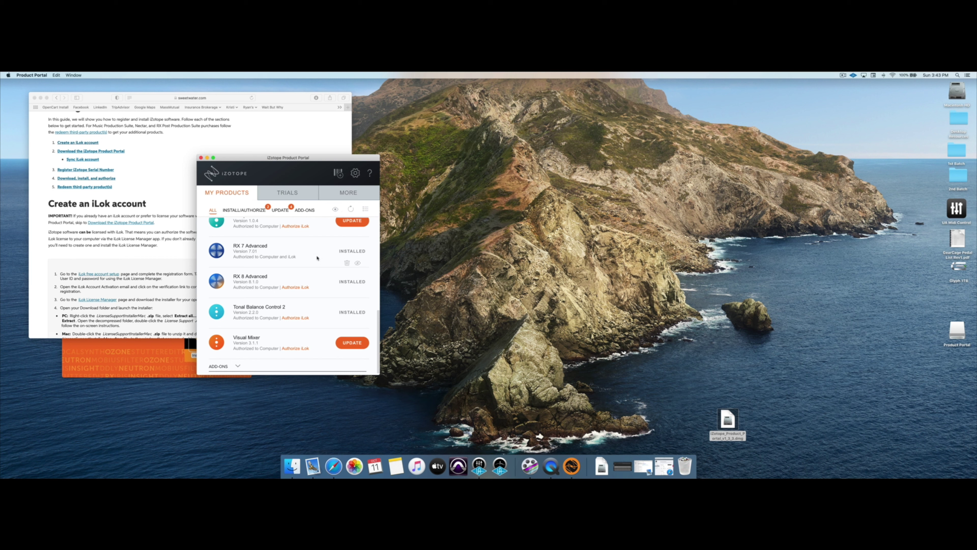
# Start the Nectar 3 update from the owned products and authorize its installer with the computer's account password.
pyautogui.scroll(10, 317, 258)
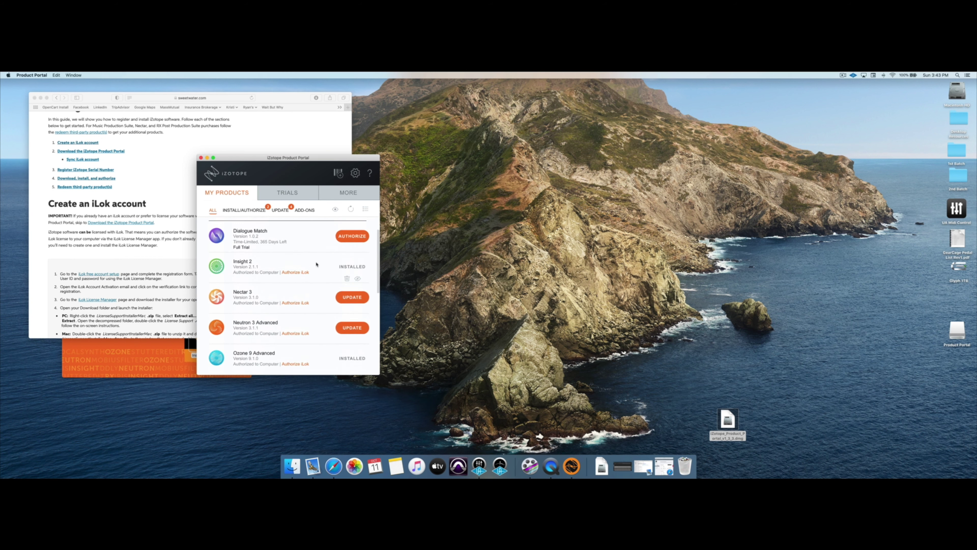
pyautogui.scroll(2, 317, 265)
pyautogui.scroll(-4, 316, 264)
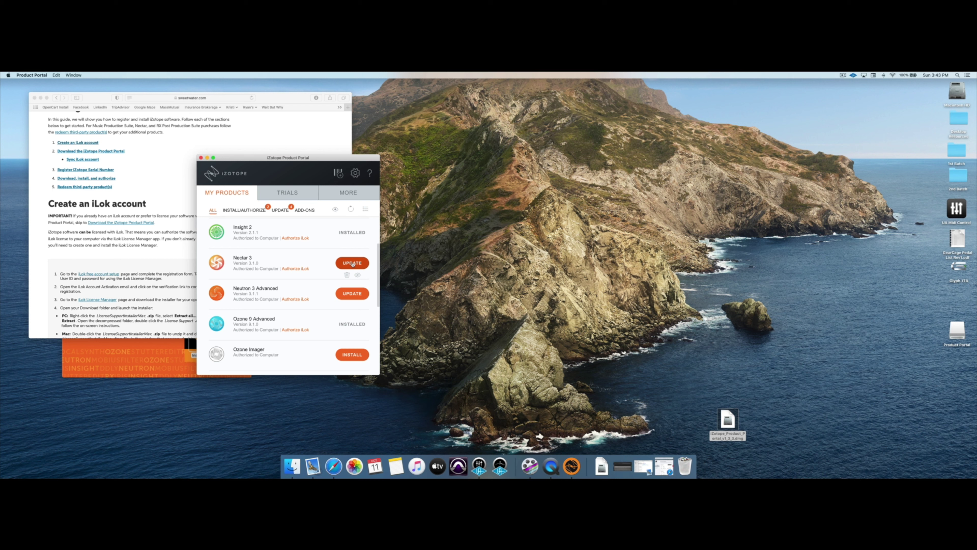
pyautogui.click(352, 263)
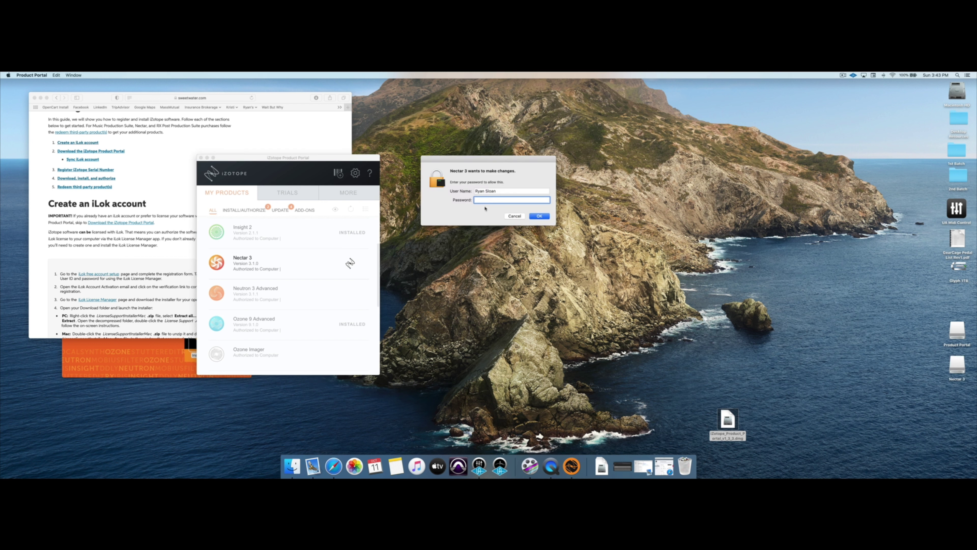
pyautogui.write('**********')
pyautogui.press('Return')
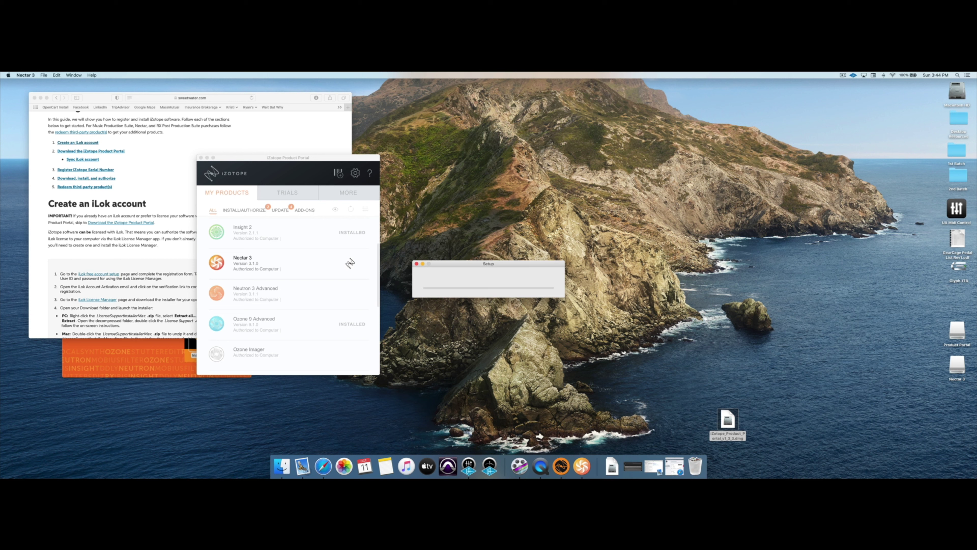
# Launch iZotope RX 8 Audio Editor, allow its microphone access, and move its window clear of the Product Portal.
pyautogui.press('super+space')
pyautogui.write('rx8')
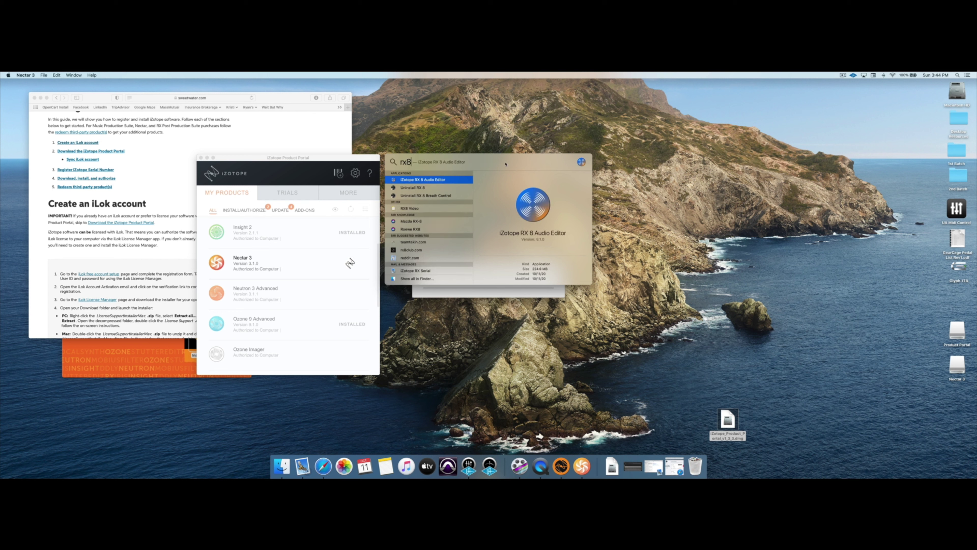
pyautogui.click(428, 180)
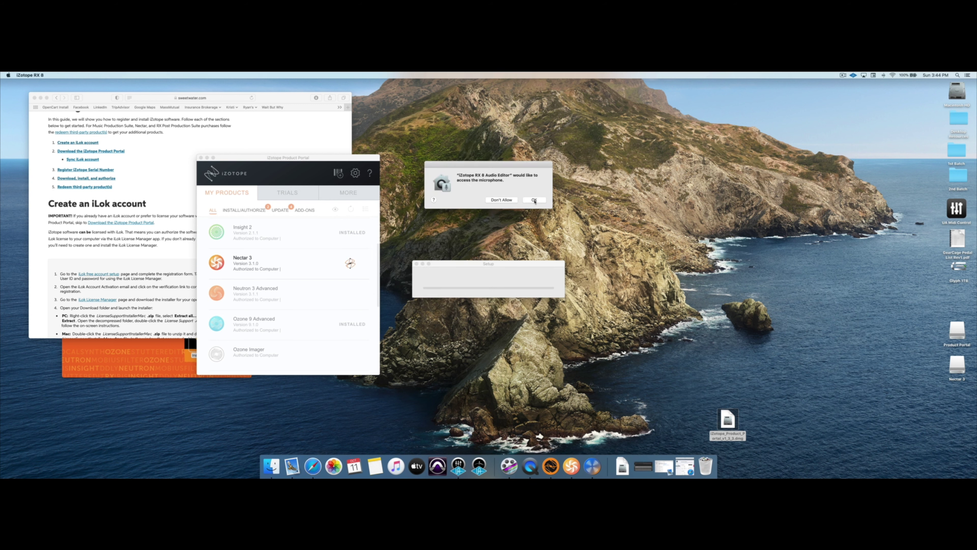
pyautogui.click(534, 200)
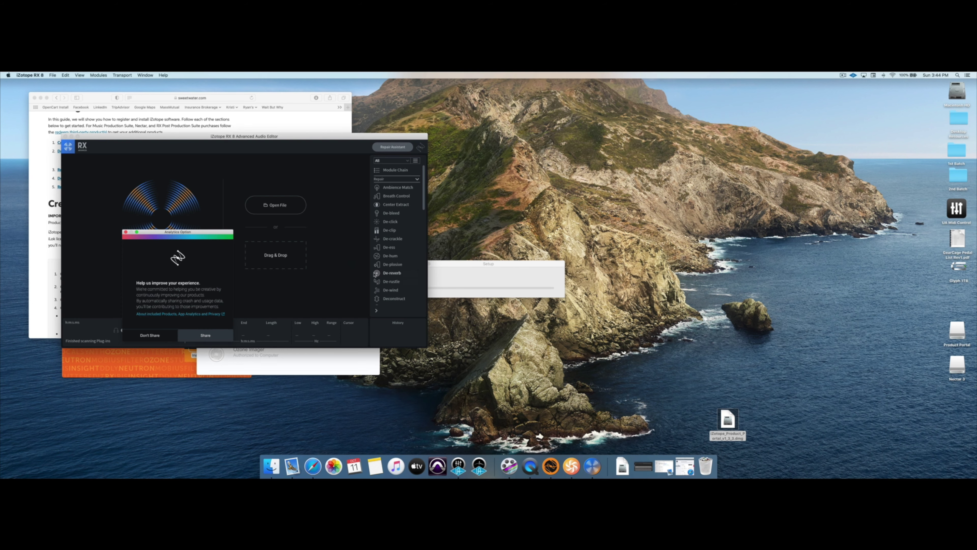
pyautogui.moveTo(272, 150); pyautogui.dragTo(612, 157)
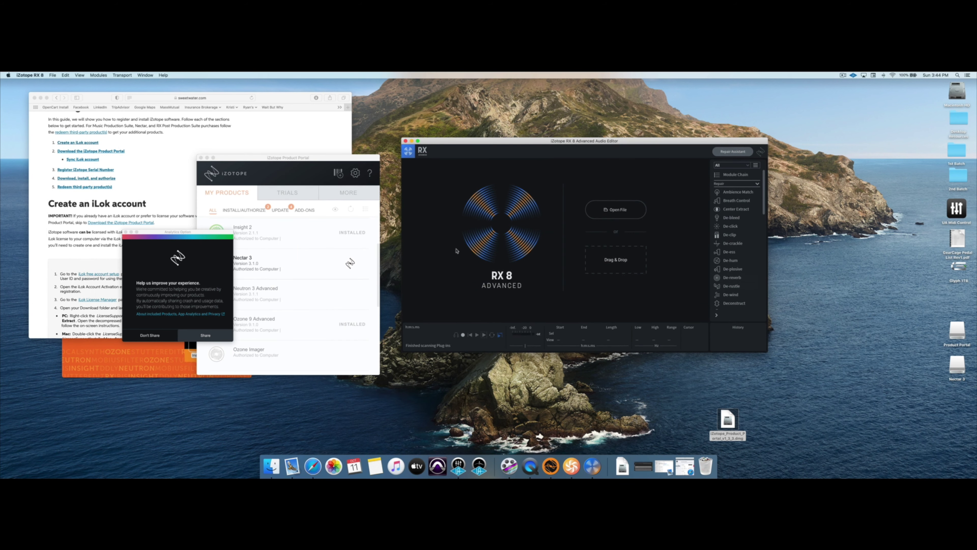